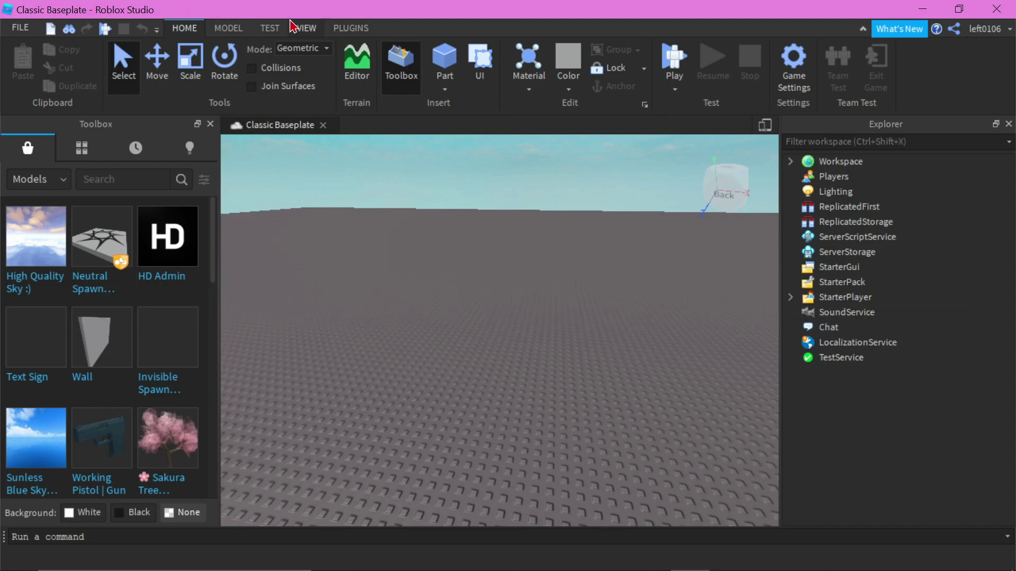
Step: Load the avatar with the Load Character plugin using the account's username, spawning it as R6 at the origin
{"action": "left_click", "coordinate": [358, 29]}
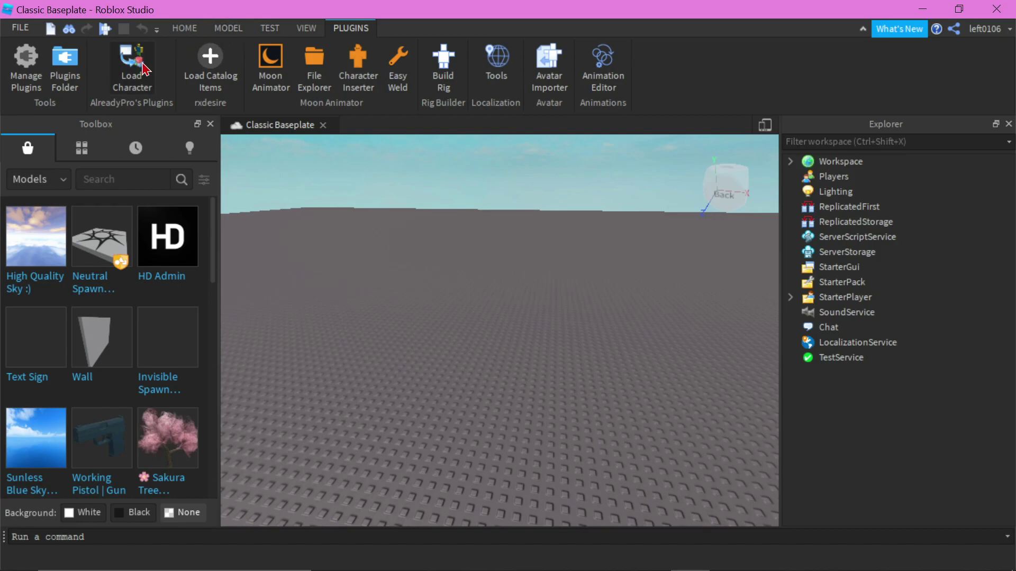
{"action": "left_click", "coordinate": [136, 80]}
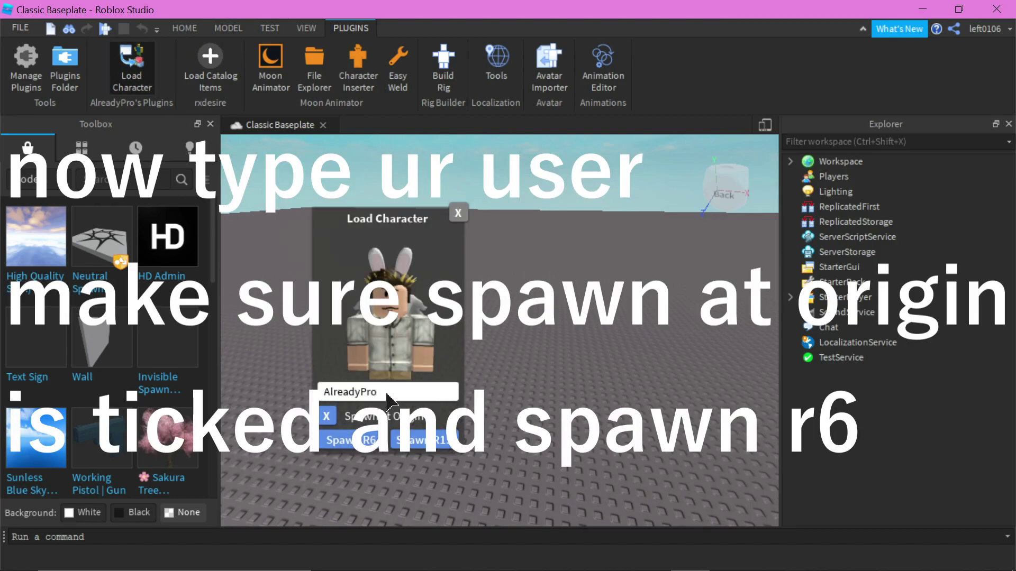
{"action": "double_click", "coordinate": [357, 392]}
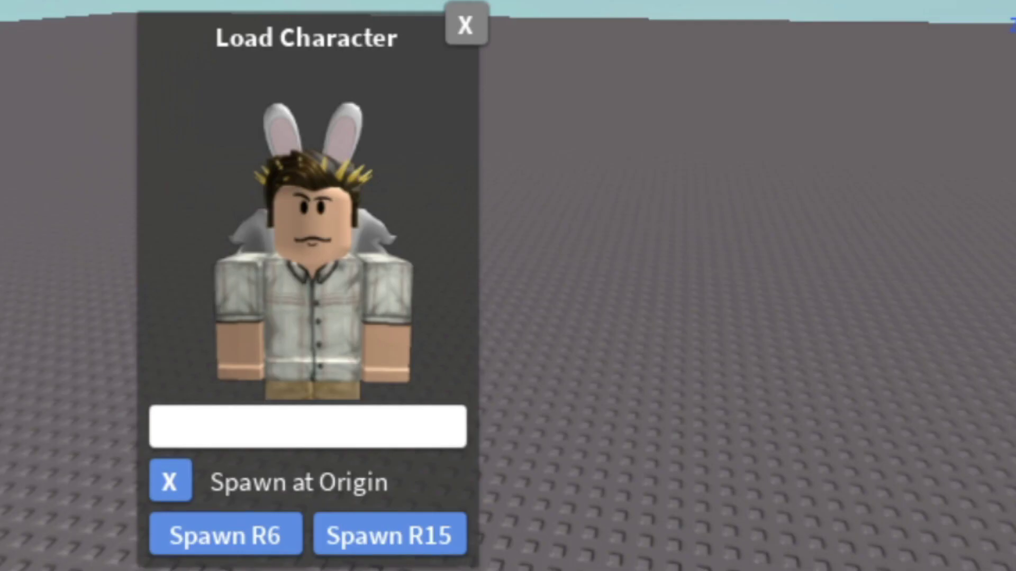
{"action": "type", "text": "left0106"}
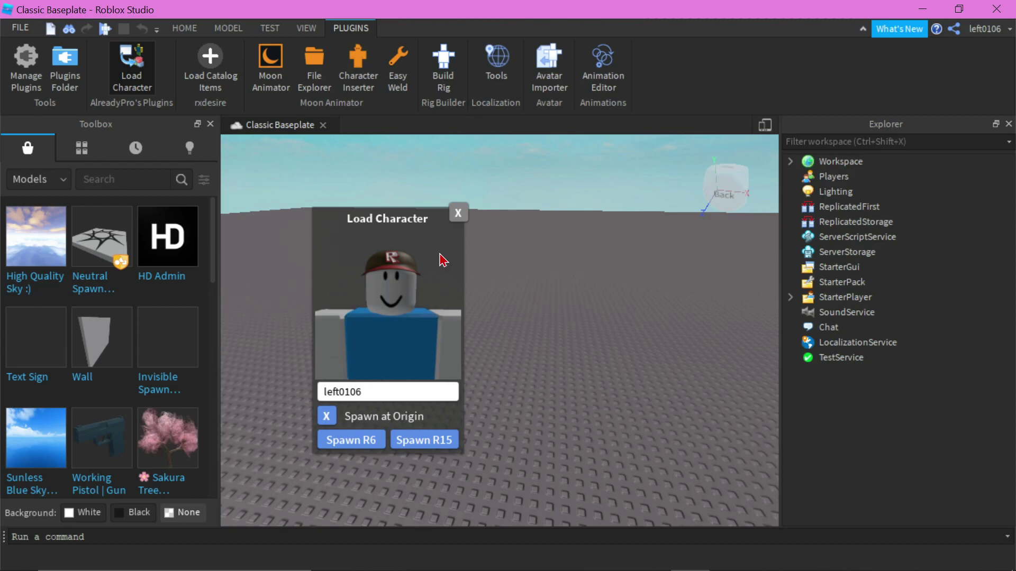
{"action": "left_click", "coordinate": [458, 213]}
{"action": "key", "text": "f"}
{"action": "right_click_drag", "start_coordinate": [581, 309], "coordinate": [741, 300]}
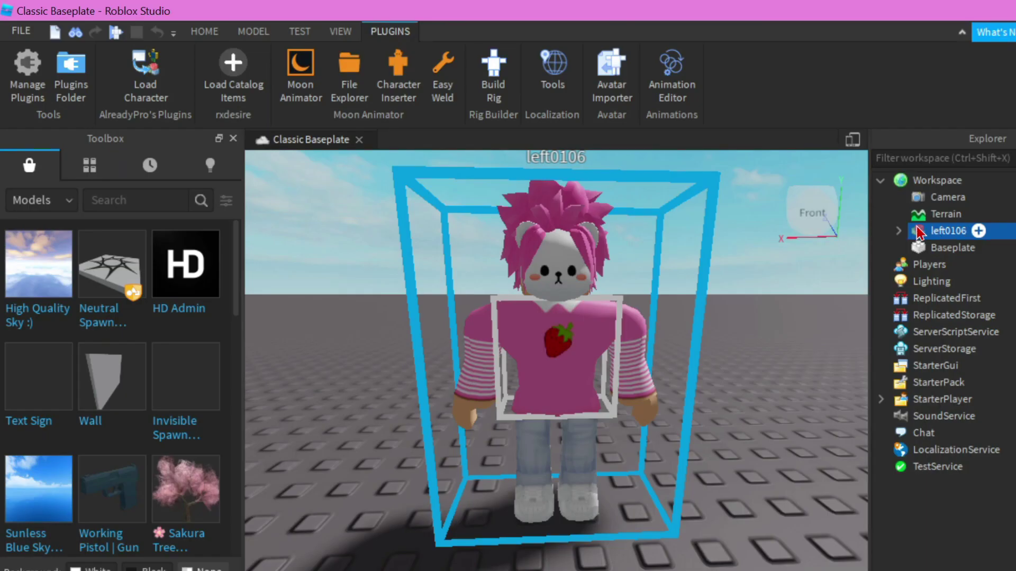
{"action": "left_click", "coordinate": [296, 37]}
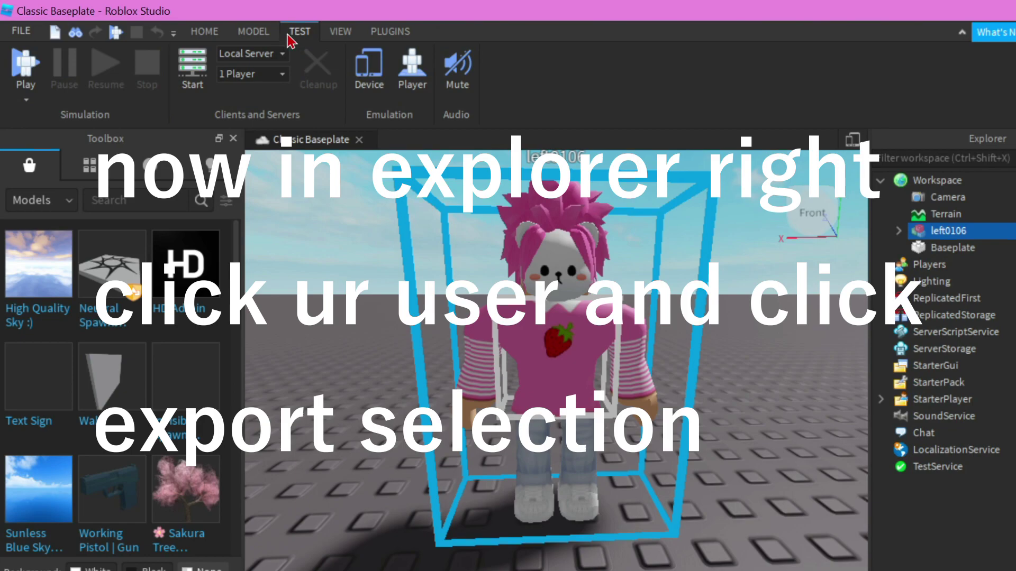
{"action": "left_click", "coordinate": [340, 31]}
{"action": "left_click", "coordinate": [38, 74]}
{"action": "left_click", "coordinate": [26, 72]}
{"action": "left_click", "coordinate": [87, 71]}
{"action": "left_click", "coordinate": [88, 71]}
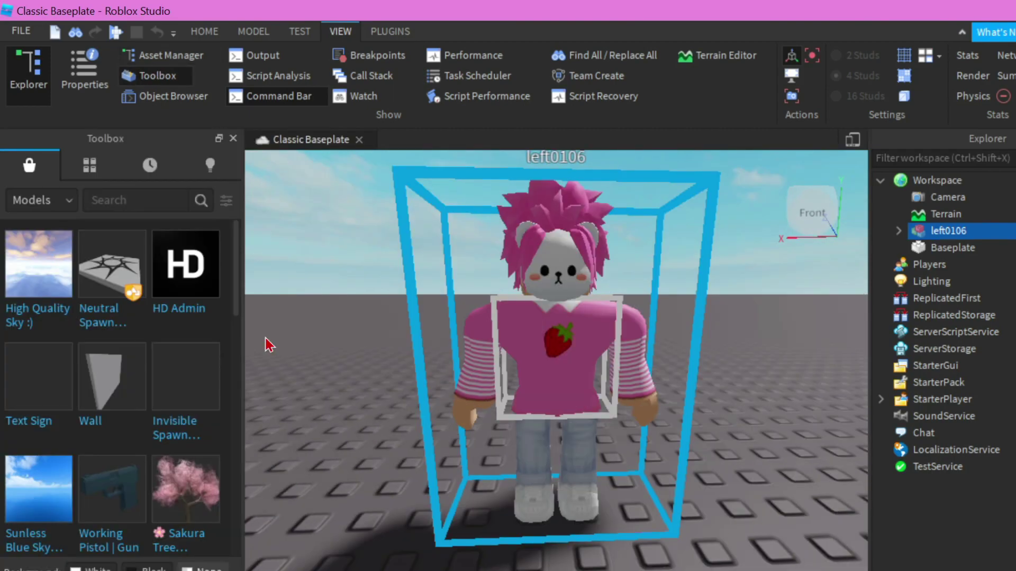
Step: Export the spawned character model as an OBJ file named "left textu" into the textures folder inside Desktop on drive D
{"action": "right_click", "coordinate": [939, 236]}
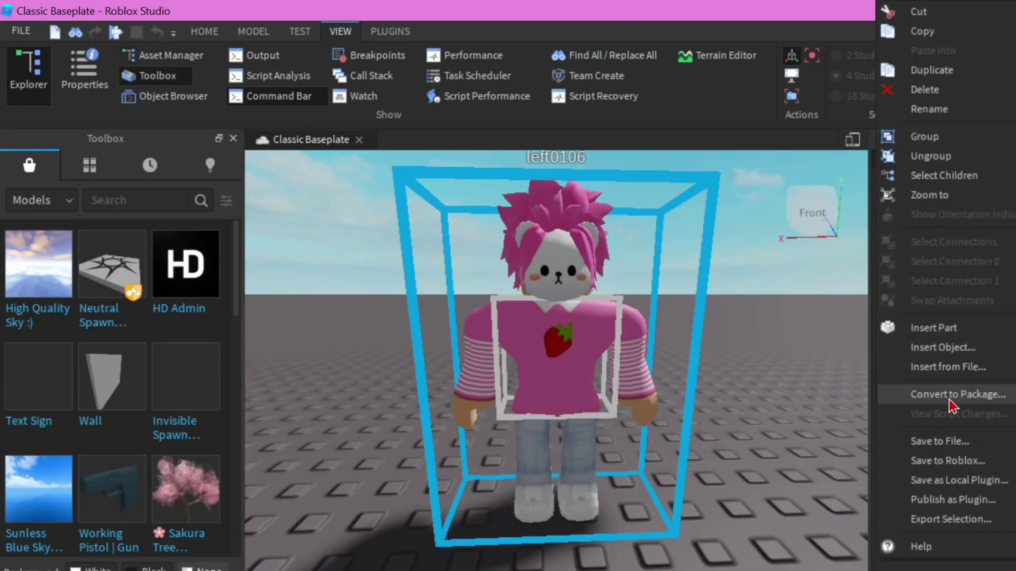
{"action": "left_click", "coordinate": [972, 525]}
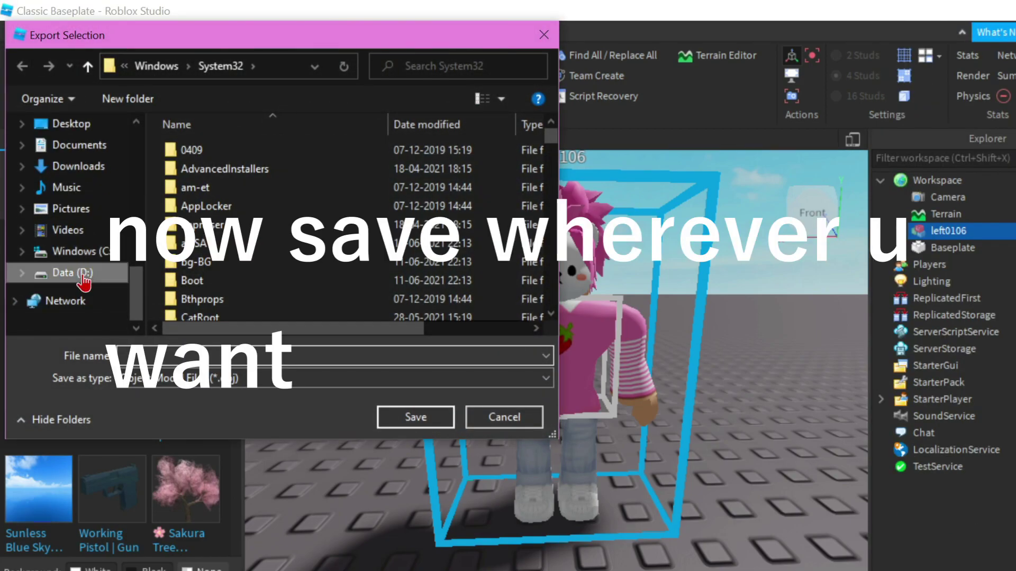
{"action": "left_click", "coordinate": [79, 272]}
{"action": "double_click", "coordinate": [225, 154]}
{"action": "scroll", "coordinate": [222, 254], "scroll_direction": "down", "scroll_amount": 5}
{"action": "scroll", "coordinate": [211, 255], "scroll_direction": "up", "scroll_amount": 2}
{"action": "double_click", "coordinate": [214, 294]}
{"action": "left_click", "coordinate": [230, 356]}
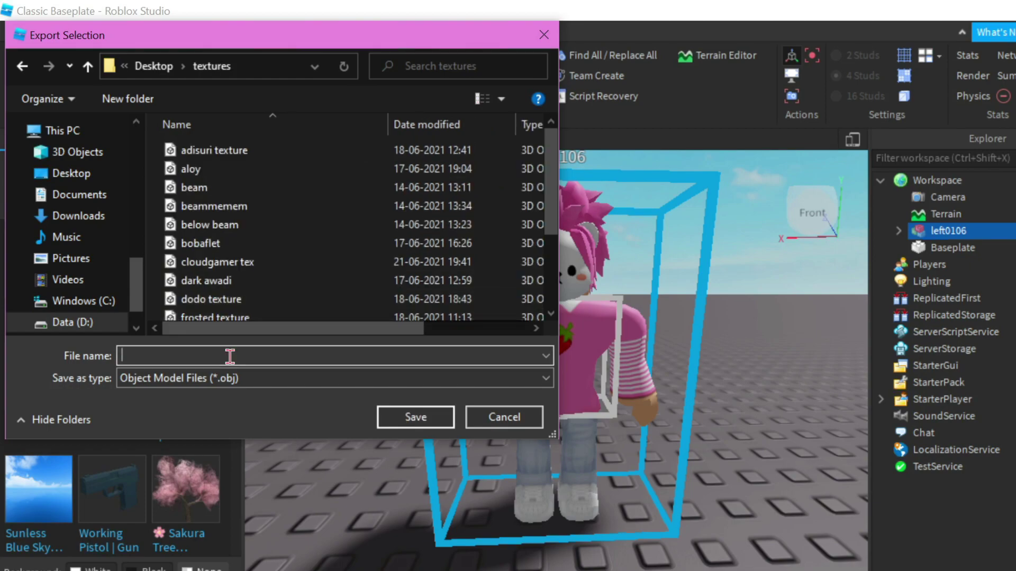
{"action": "type", "text": "left textu"}
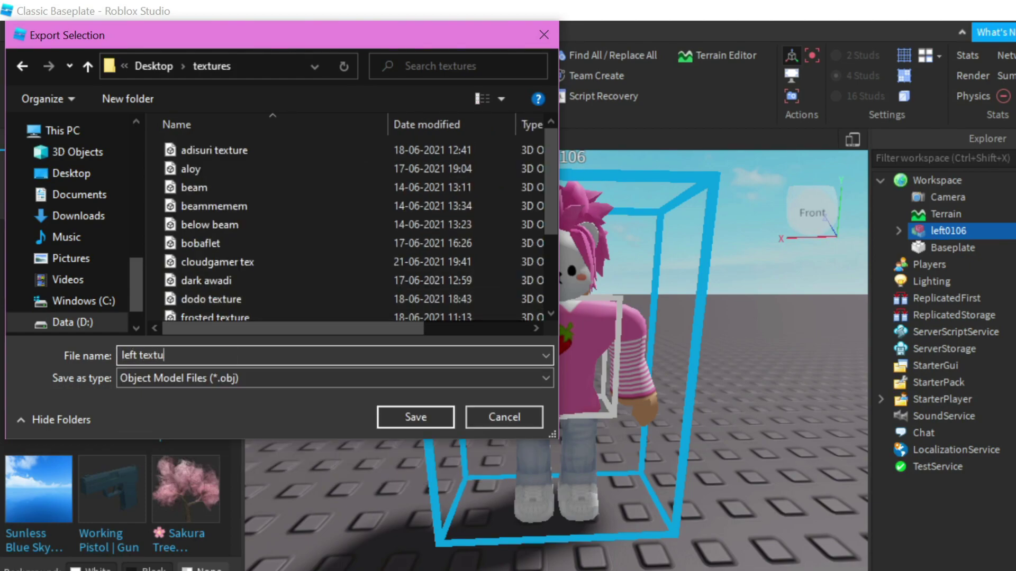
{"action": "key", "text": "Return"}
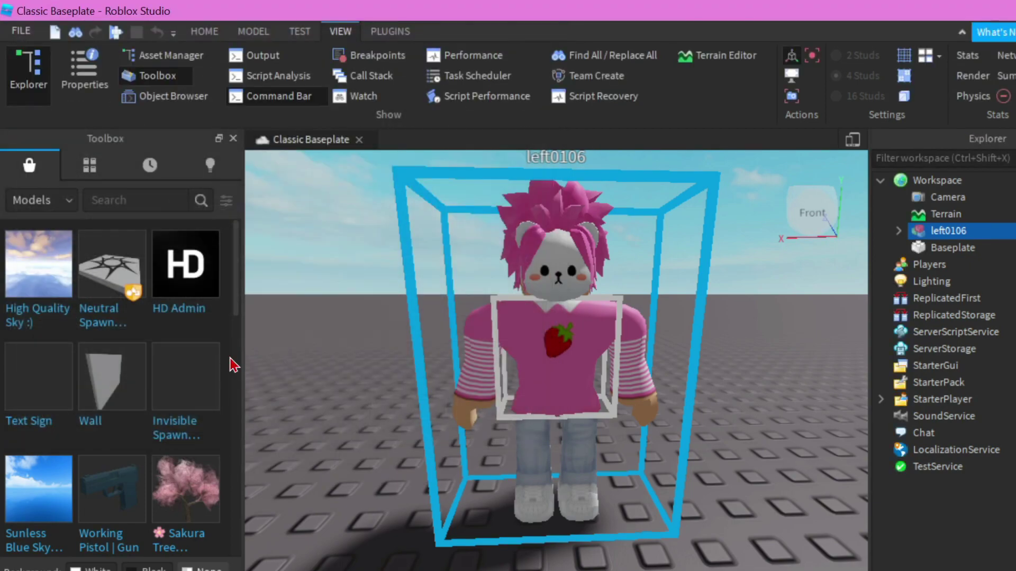
Step: Export the character's Bear Mask and ZachyAccessory together as an OBJ file named "left acesory" in the Desktop accesories folder
{"action": "left_click", "coordinate": [792, 365]}
{"action": "left_click", "coordinate": [898, 231]}
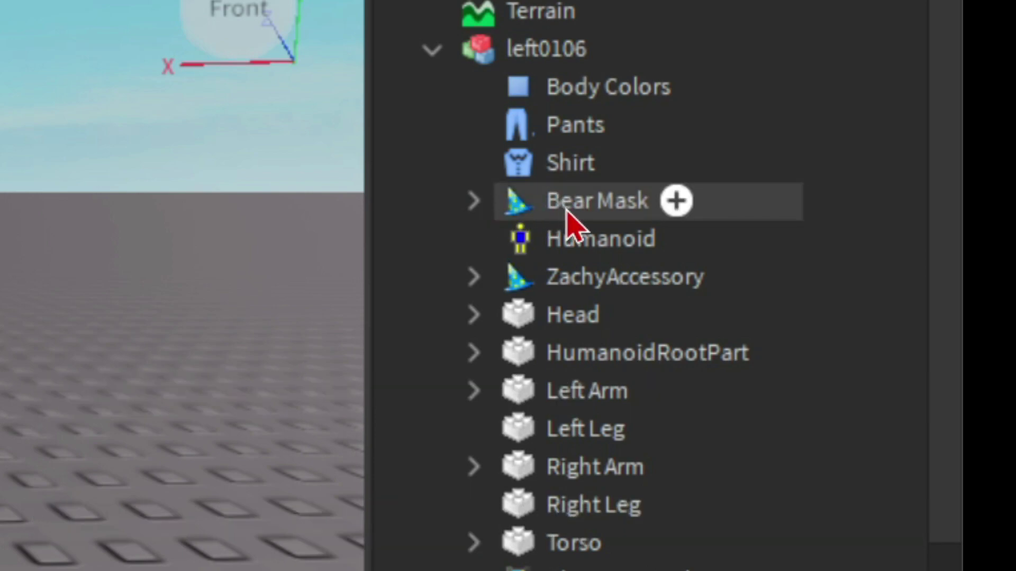
{"action": "left_click", "coordinate": [568, 210]}
{"action": "left_click", "coordinate": [577, 292], "text": "ctrl"}
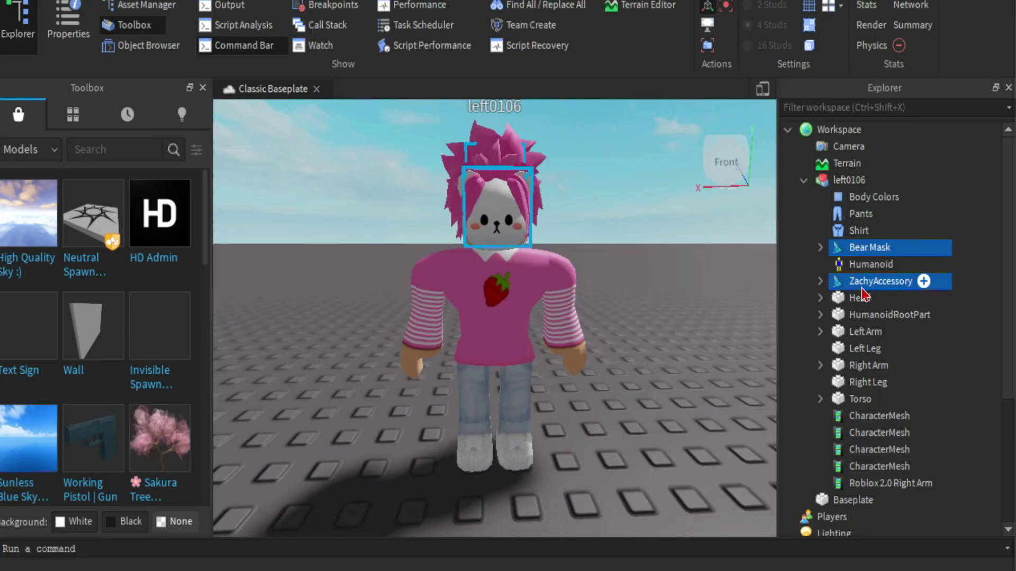
{"action": "right_click", "coordinate": [578, 290]}
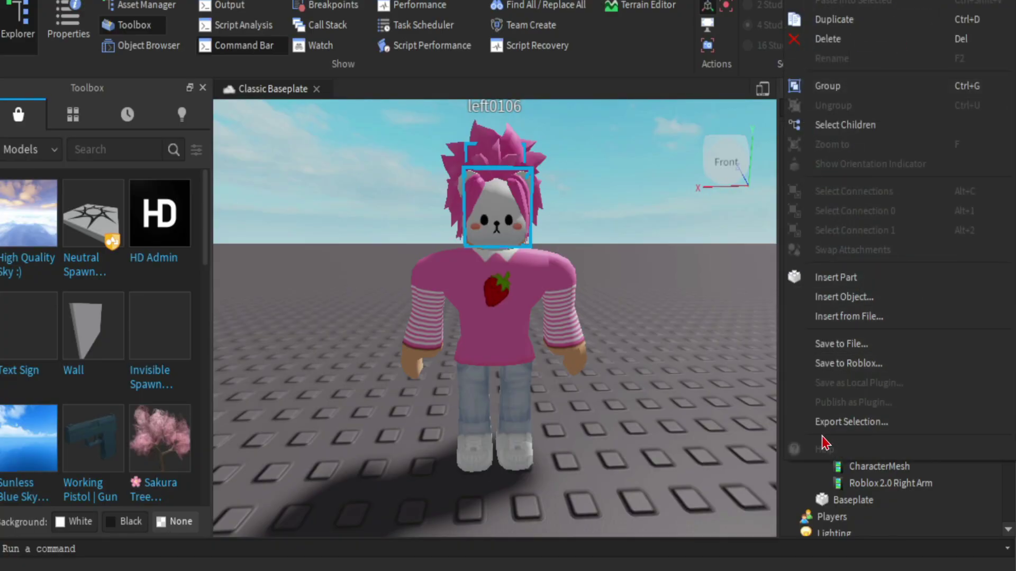
{"action": "left_click", "coordinate": [846, 423]}
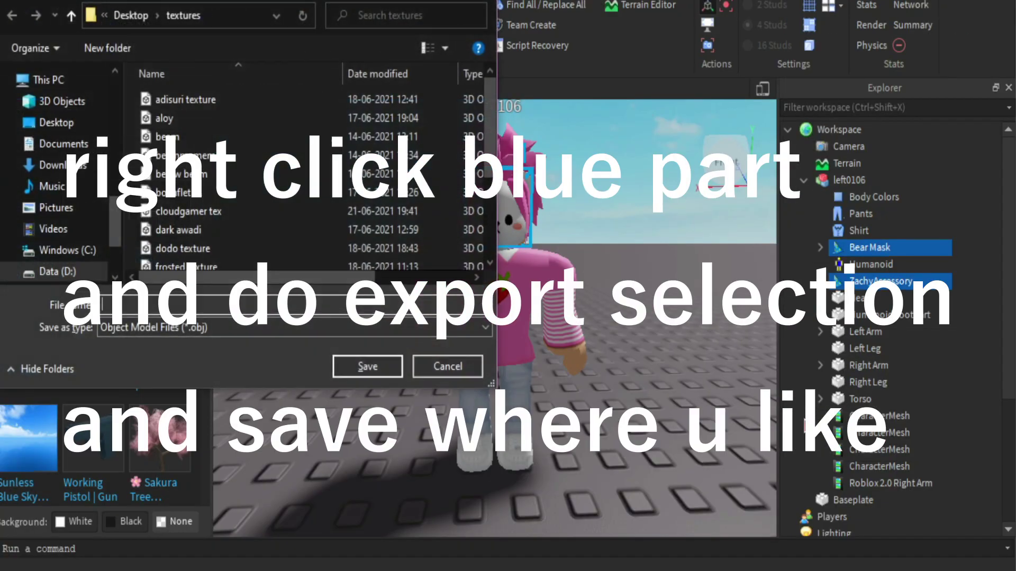
{"action": "left_click", "coordinate": [104, 15]}
{"action": "left_click", "coordinate": [132, 16]}
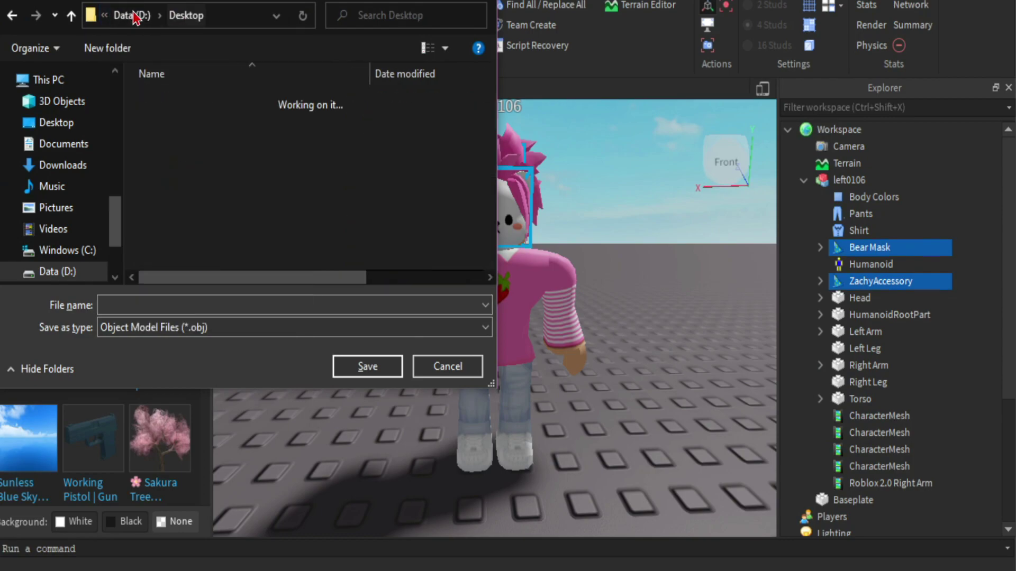
{"action": "double_click", "coordinate": [178, 105]}
{"action": "left_click", "coordinate": [206, 308]}
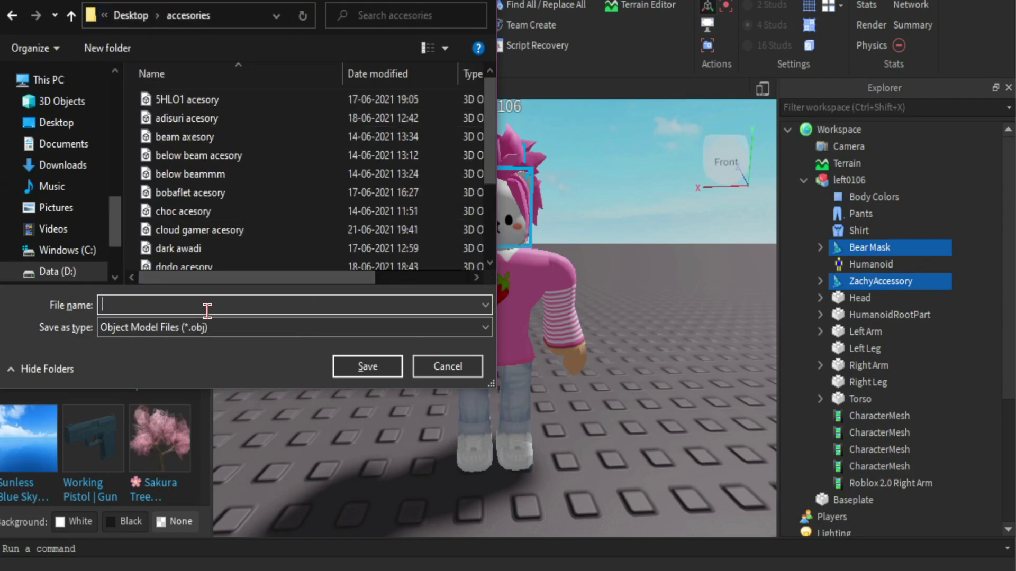
{"action": "type", "text": "left acesory"}
{"action": "key", "text": "Return"}
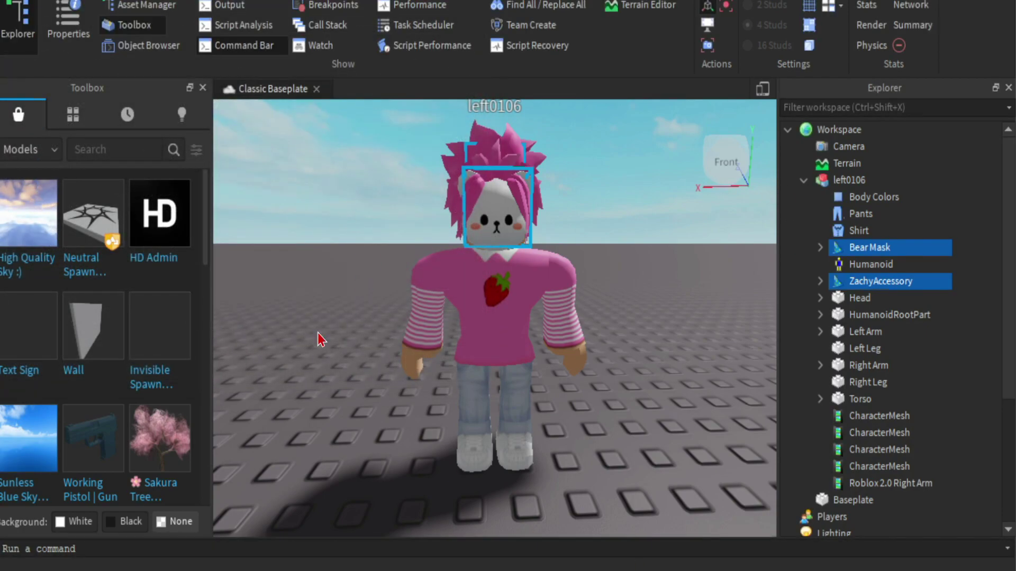
Step: Close Roblox Studio, switch to Blender and open the recent file PaintRigV3_ (1).blend
{"action": "key", "text": "alt+F4"}
{"action": "left_click", "coordinate": [494, 299]}
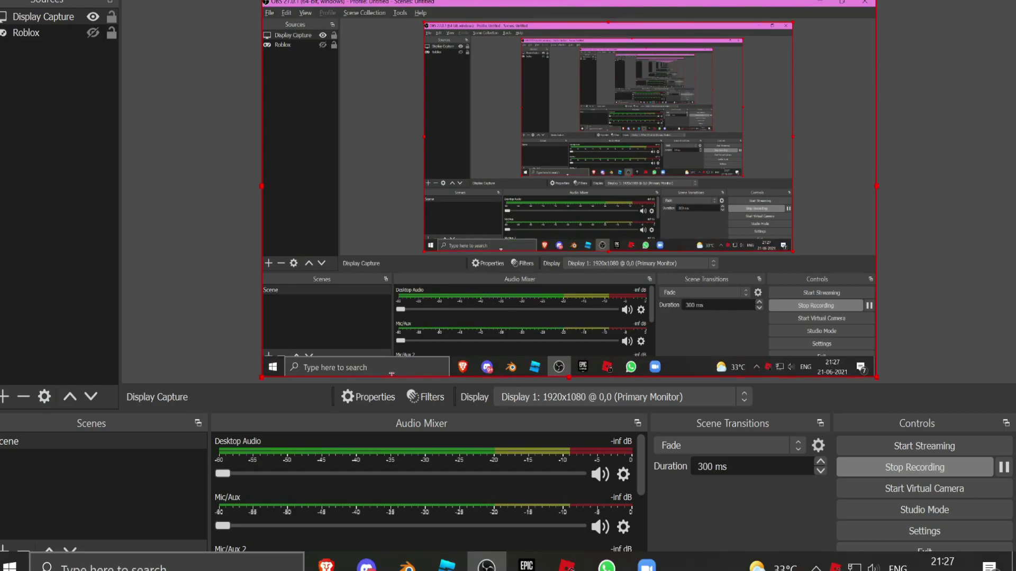
{"action": "left_click", "coordinate": [406, 565]}
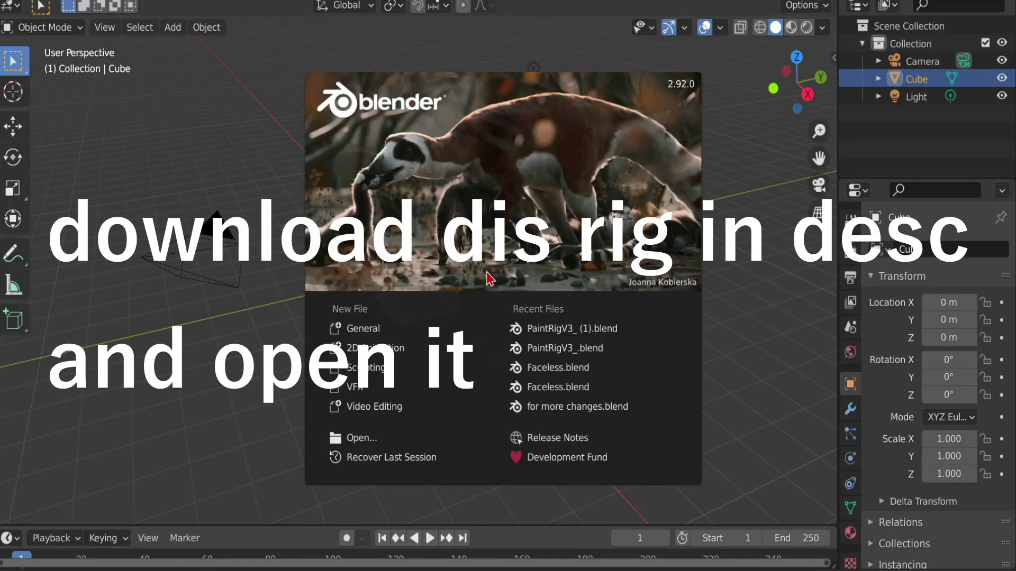
{"action": "left_click", "coordinate": [560, 329]}
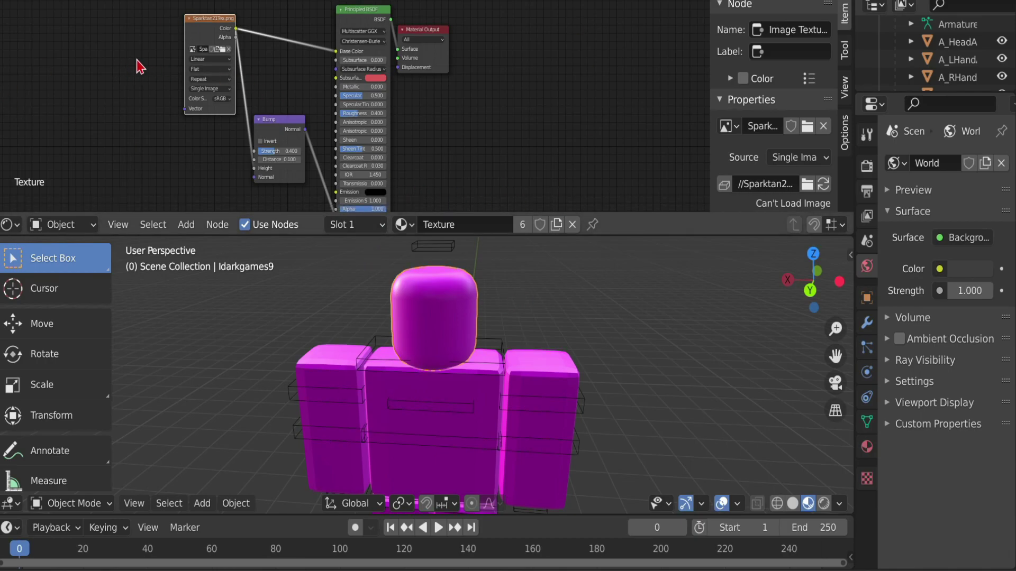
Step: Replace the rig material's texture image with Left01061Tex.png from D:\Desktop\textures
{"action": "scroll", "coordinate": [141, 65], "scroll_direction": "up", "scroll_amount": 3}
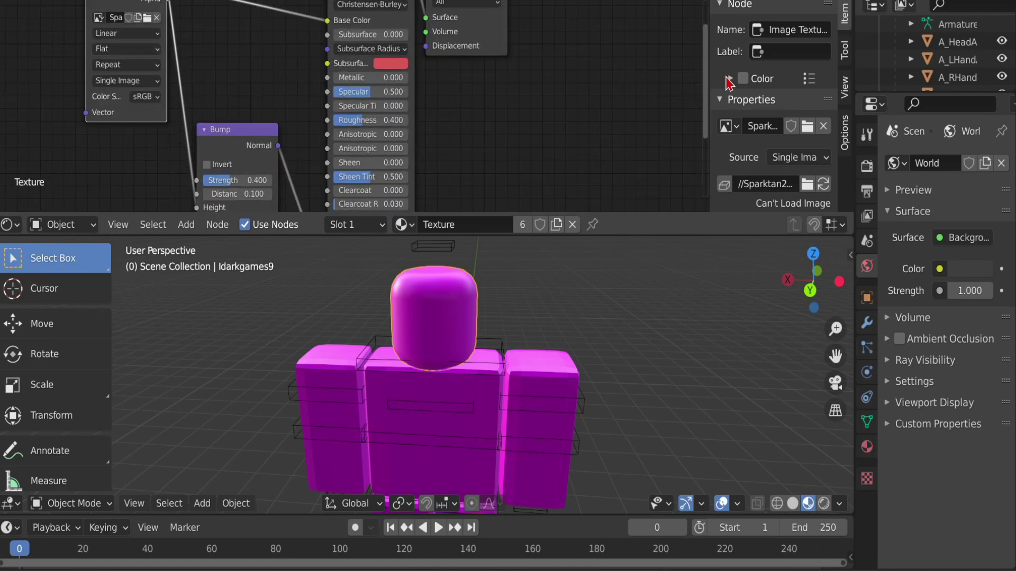
{"action": "left_click_drag", "start_coordinate": [705, 82], "coordinate": [705, 64]}
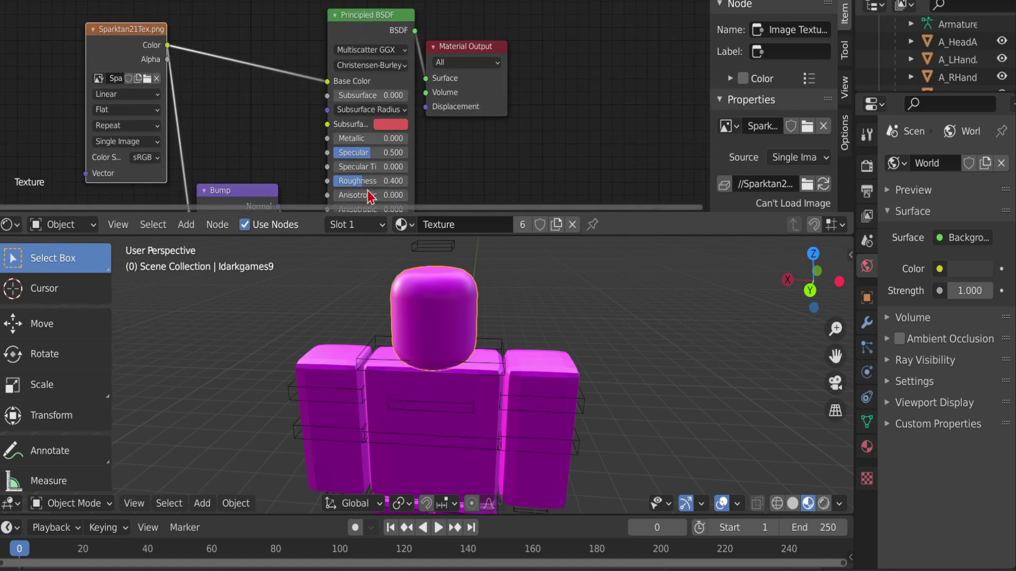
{"action": "left_click_drag", "start_coordinate": [312, 208], "coordinate": [239, 209]}
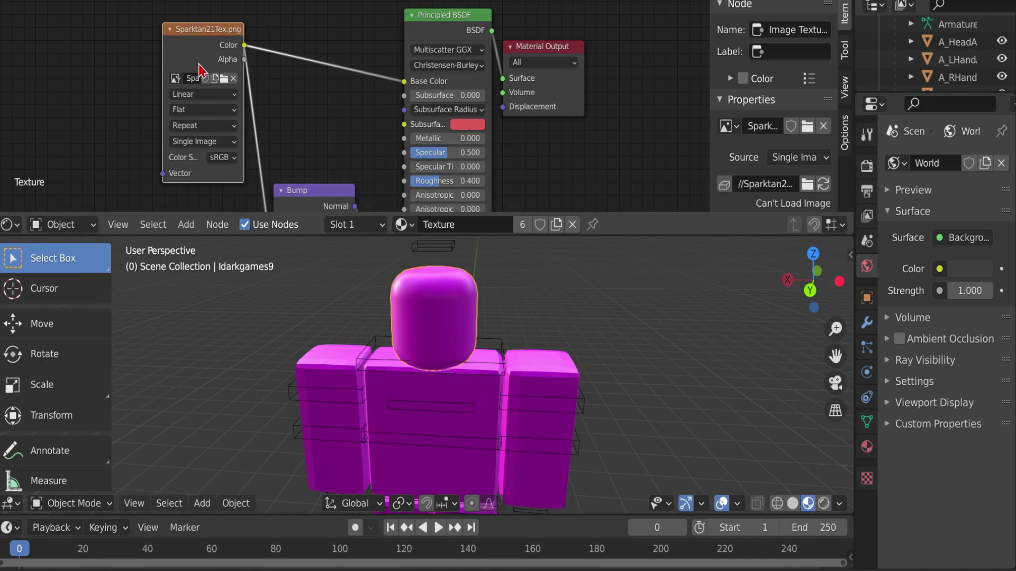
{"action": "left_click", "coordinate": [225, 78]}
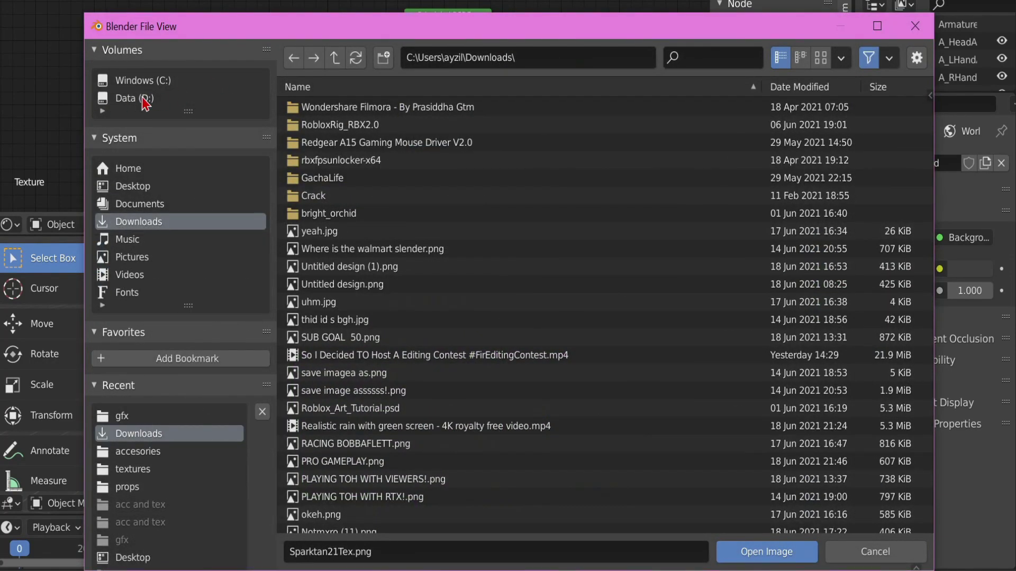
{"action": "left_click", "coordinate": [142, 98]}
{"action": "double_click", "coordinate": [360, 144]}
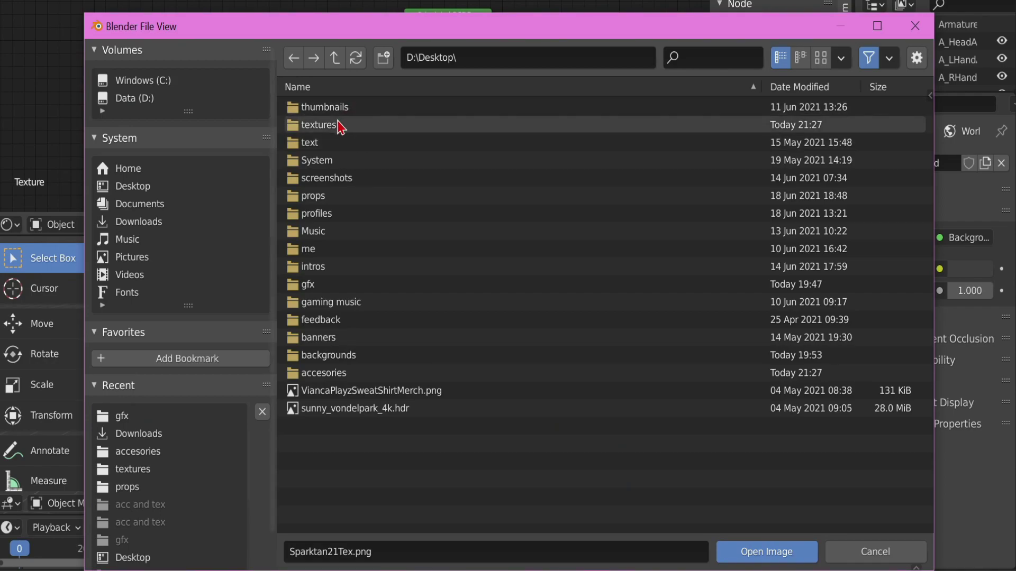
{"action": "double_click", "coordinate": [341, 125]}
{"action": "double_click", "coordinate": [371, 410]}
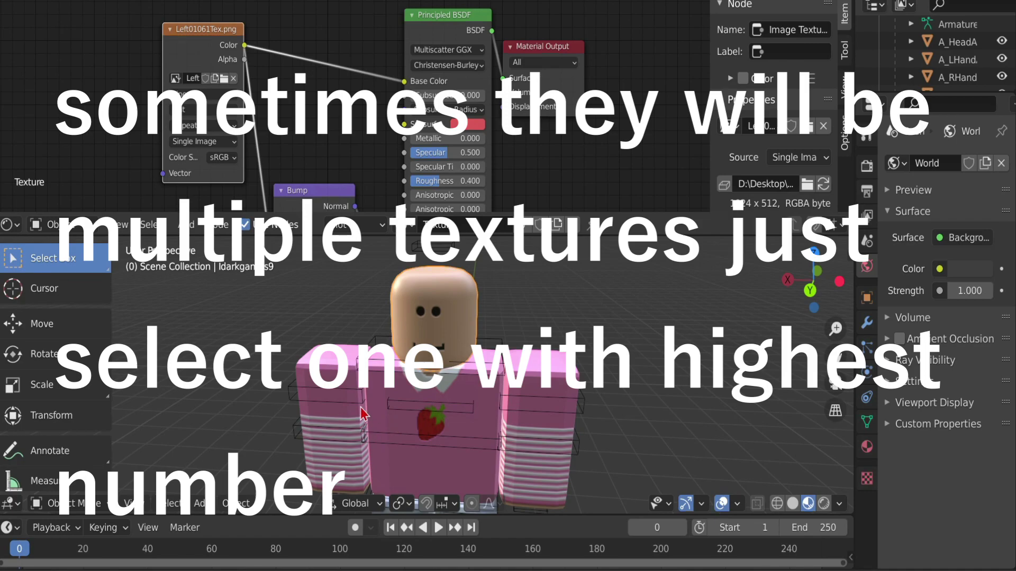
Step: Start a Wavefront OBJ import and open the D:\Desktop\accesories folder
{"action": "key", "text": "F4"}
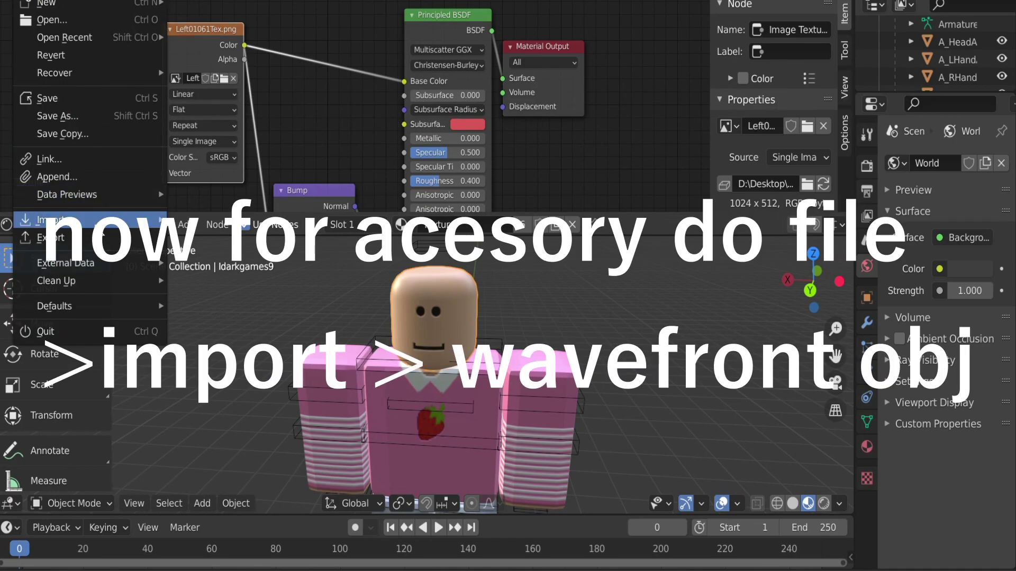
{"action": "mouse_move", "coordinate": [95, 220]}
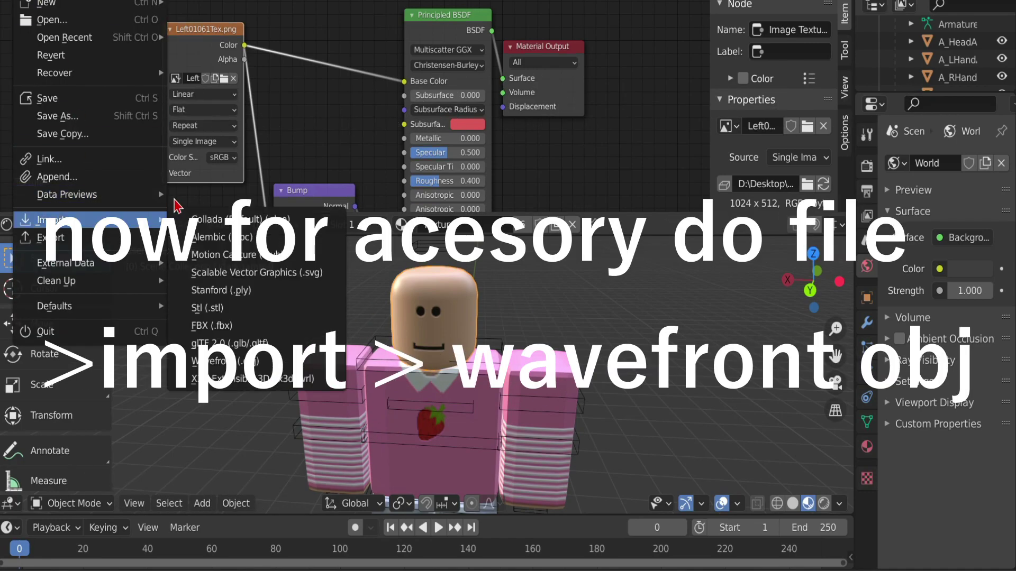
{"action": "left_click", "coordinate": [258, 364]}
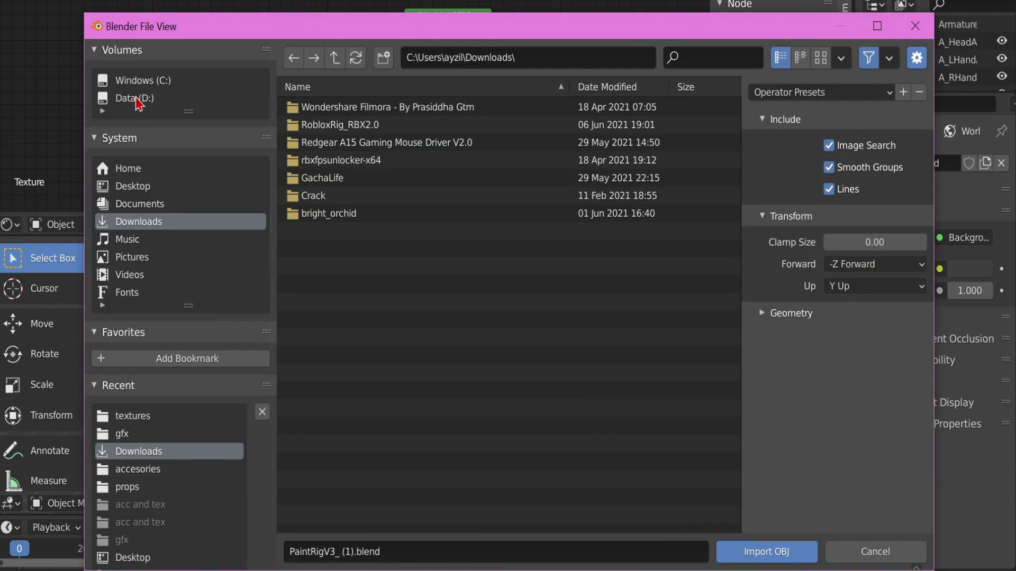
{"action": "left_click", "coordinate": [139, 99]}
{"action": "double_click", "coordinate": [327, 144]}
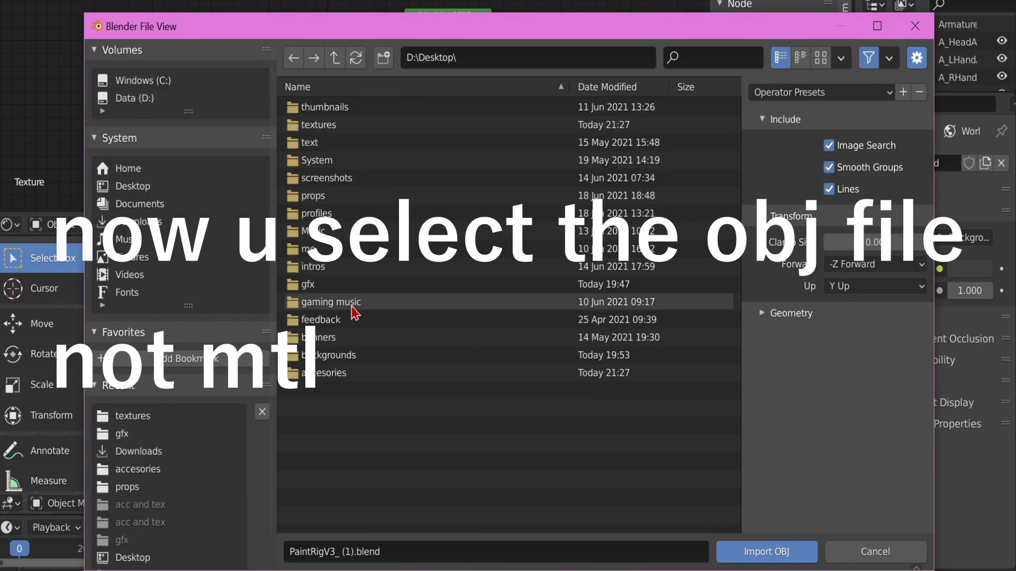
{"action": "double_click", "coordinate": [326, 373]}
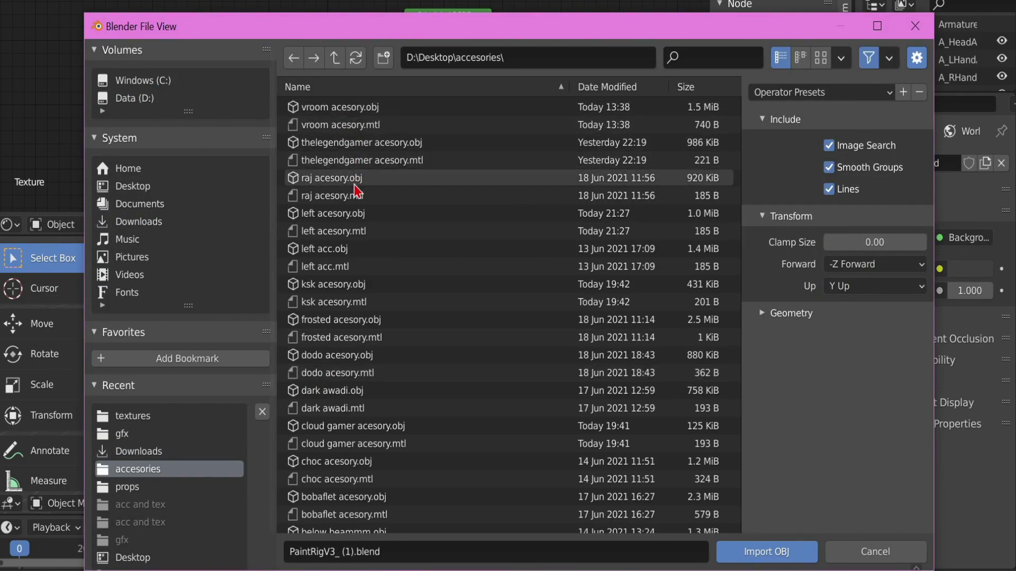
Step: Find the files containing "left" and import left acesory.obj onto the rig
{"action": "scroll", "coordinate": [356, 295], "scroll_direction": "down", "scroll_amount": 3}
{"action": "scroll", "coordinate": [353, 353], "scroll_direction": "down", "scroll_amount": 7}
{"action": "scroll", "coordinate": [363, 412], "scroll_direction": "up", "scroll_amount": 10}
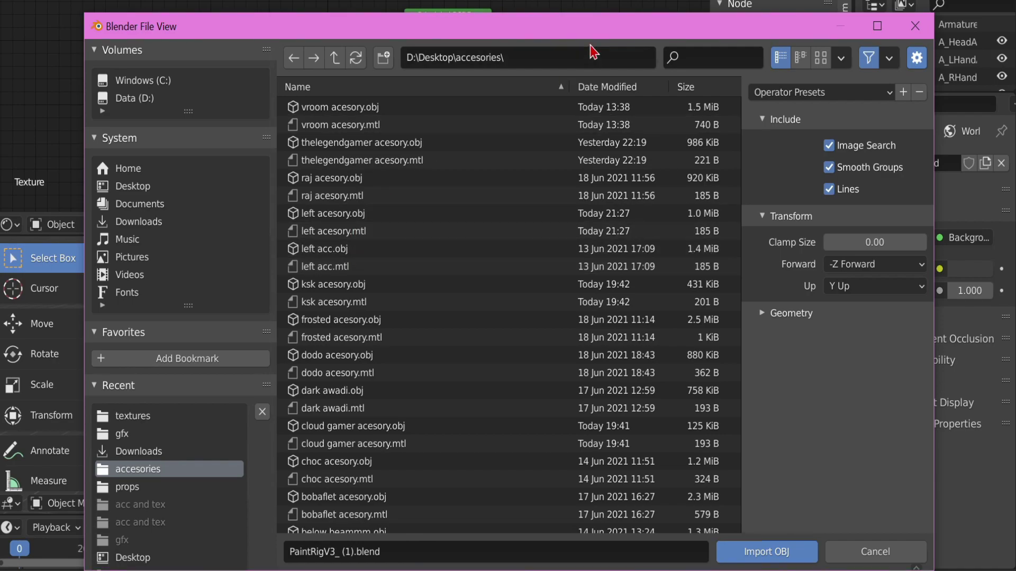
{"action": "left_click", "coordinate": [711, 56]}
{"action": "type", "text": "left"}
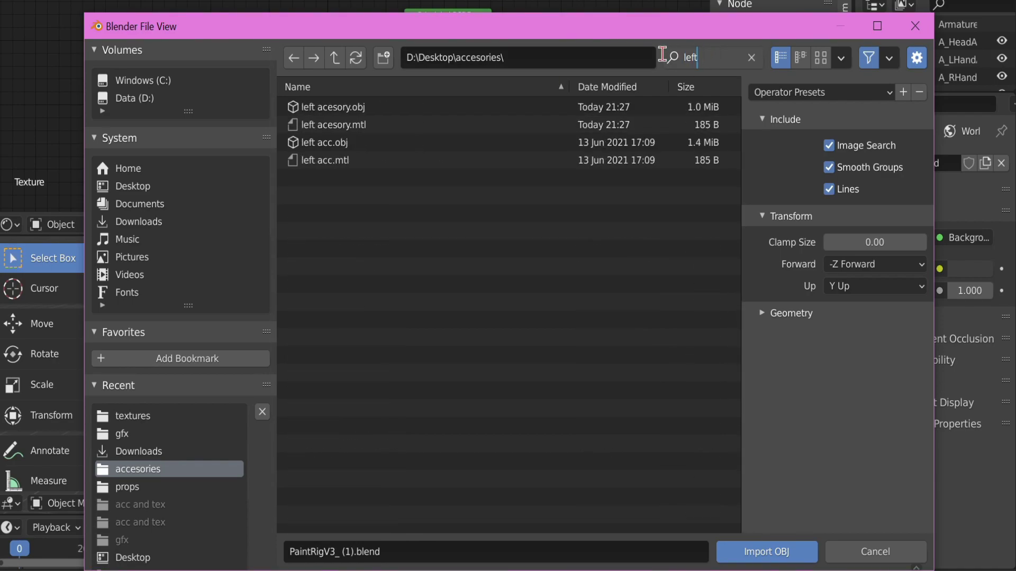
{"action": "double_click", "coordinate": [377, 111]}
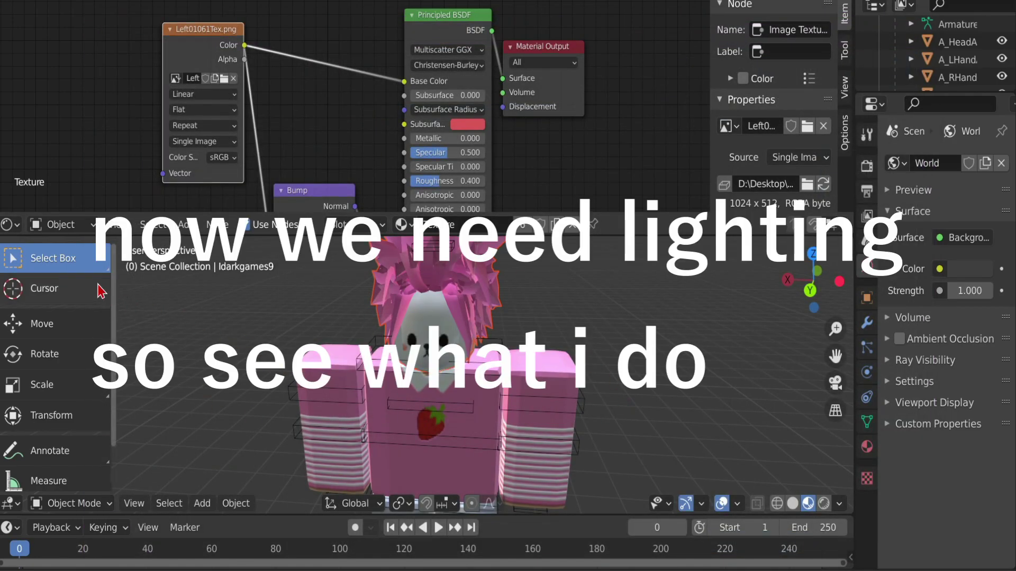
Step: Switch the shader editor from the object material to the World shader
{"action": "left_click", "coordinate": [20, 226]}
{"action": "left_click", "coordinate": [66, 185]}
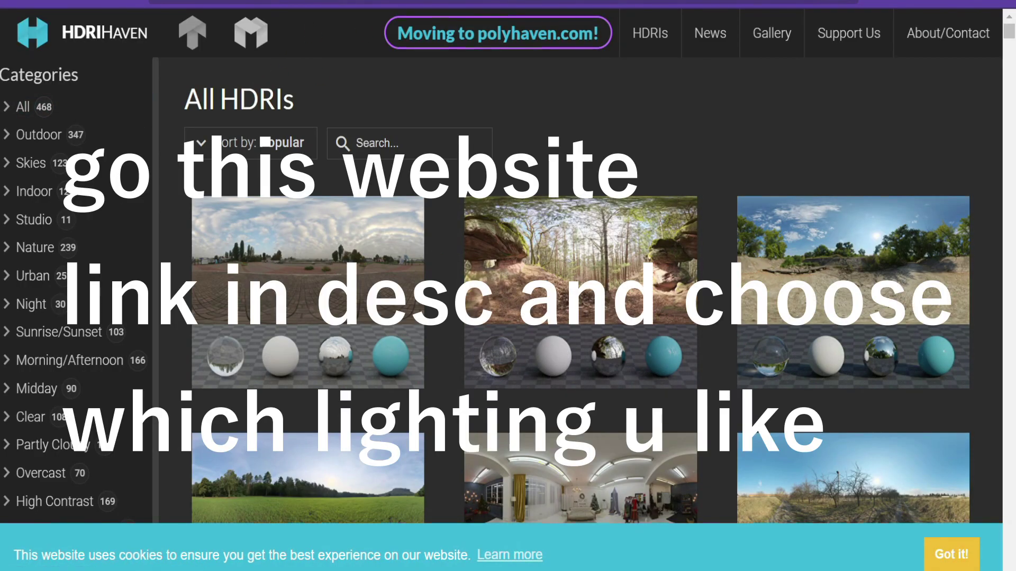
Step: Browse the HDRIs on the HDRI Haven website and open the Neurathen Rock Castle page
{"action": "scroll", "coordinate": [717, 159], "scroll_direction": "down", "scroll_amount": 3}
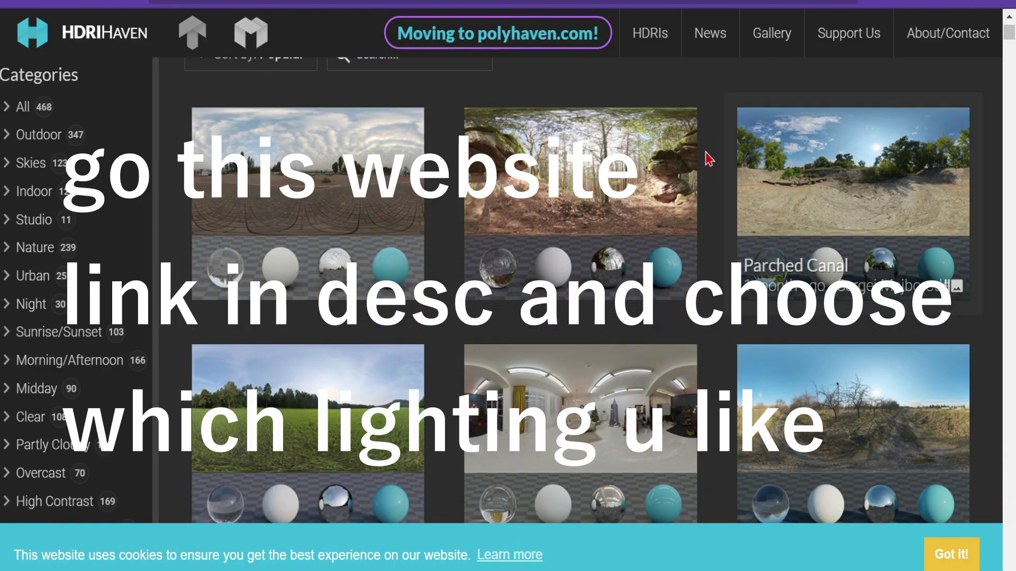
{"action": "scroll", "coordinate": [514, 186], "scroll_direction": "down", "scroll_amount": 8}
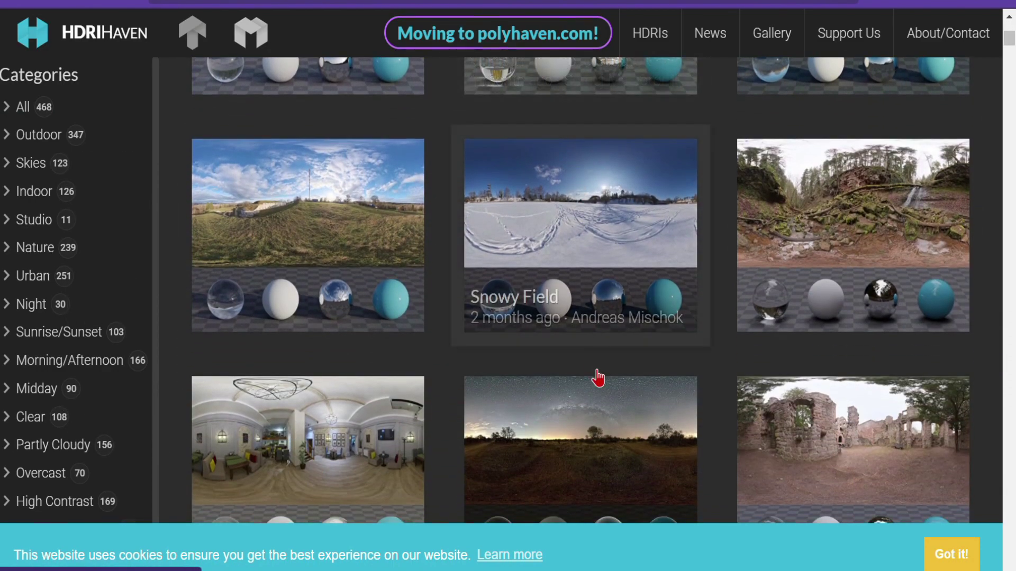
{"action": "scroll", "coordinate": [599, 338], "scroll_direction": "down", "scroll_amount": 6}
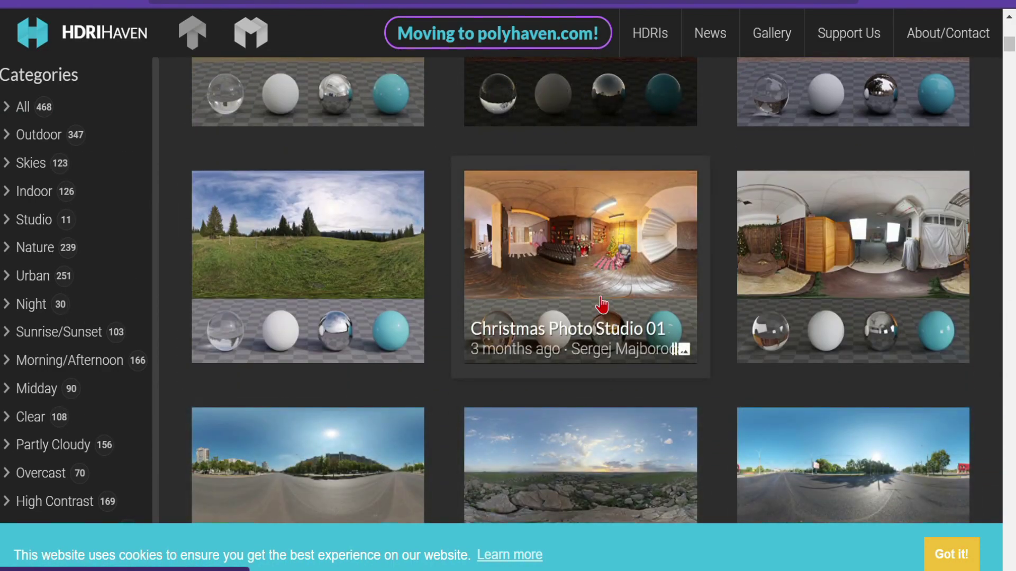
{"action": "scroll", "coordinate": [602, 305], "scroll_direction": "down", "scroll_amount": 3}
{"action": "scroll", "coordinate": [601, 305], "scroll_direction": "down", "scroll_amount": 3}
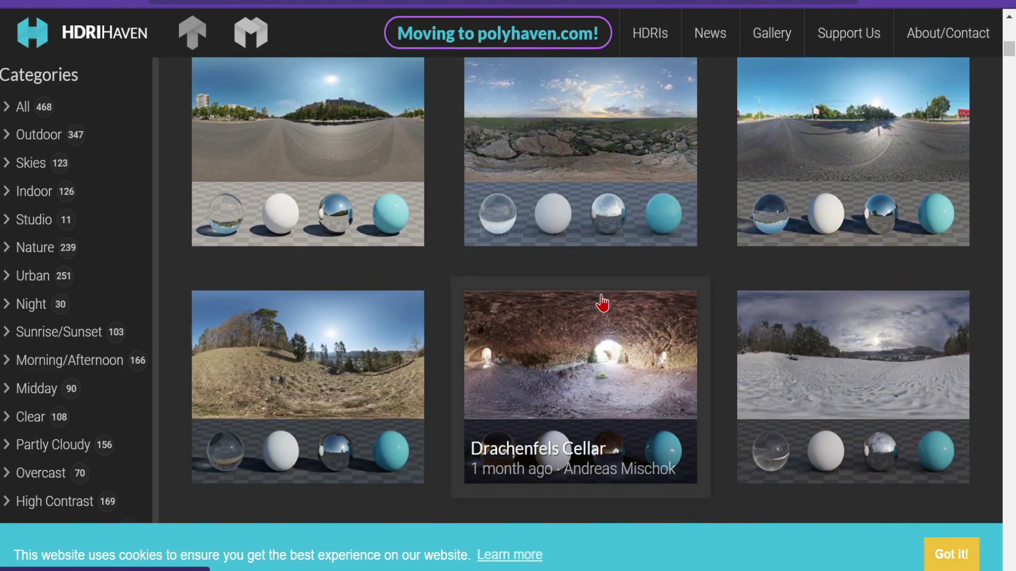
{"action": "scroll", "coordinate": [601, 303], "scroll_direction": "down", "scroll_amount": 6}
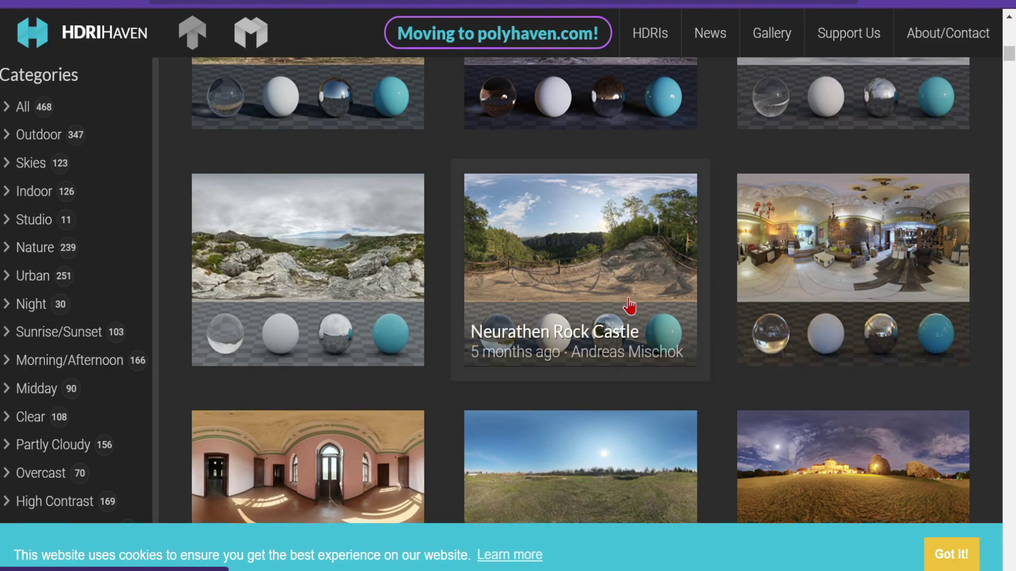
{"action": "left_click", "coordinate": [564, 274]}
Step: Download the 4k EXR version of the HDRI as neurathen_rock_castle_4k into the Desktop backgrounds folder
{"action": "scroll", "coordinate": [588, 281], "scroll_direction": "down", "scroll_amount": 15}
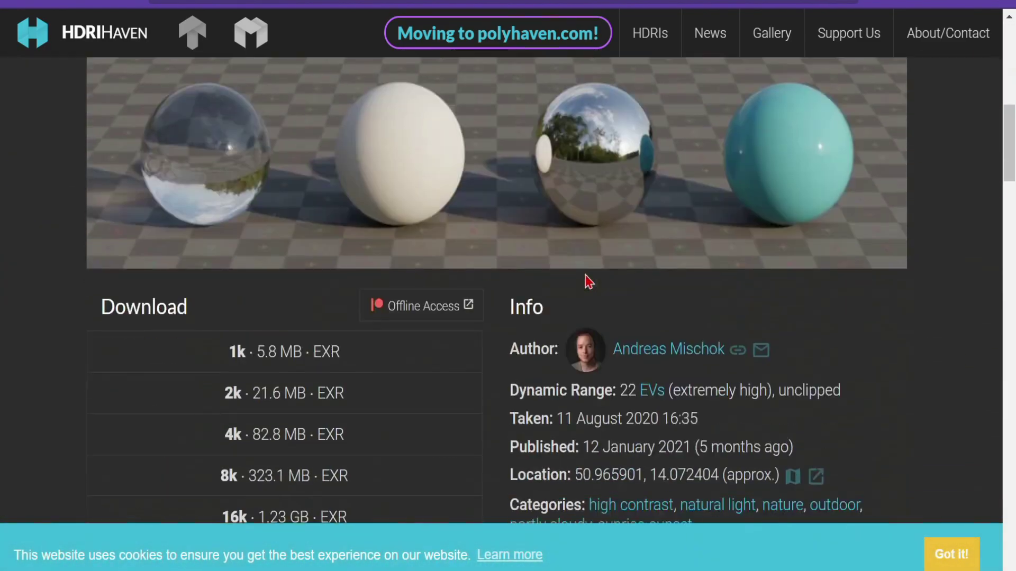
{"action": "scroll", "coordinate": [99, 226], "scroll_direction": "up", "scroll_amount": 5}
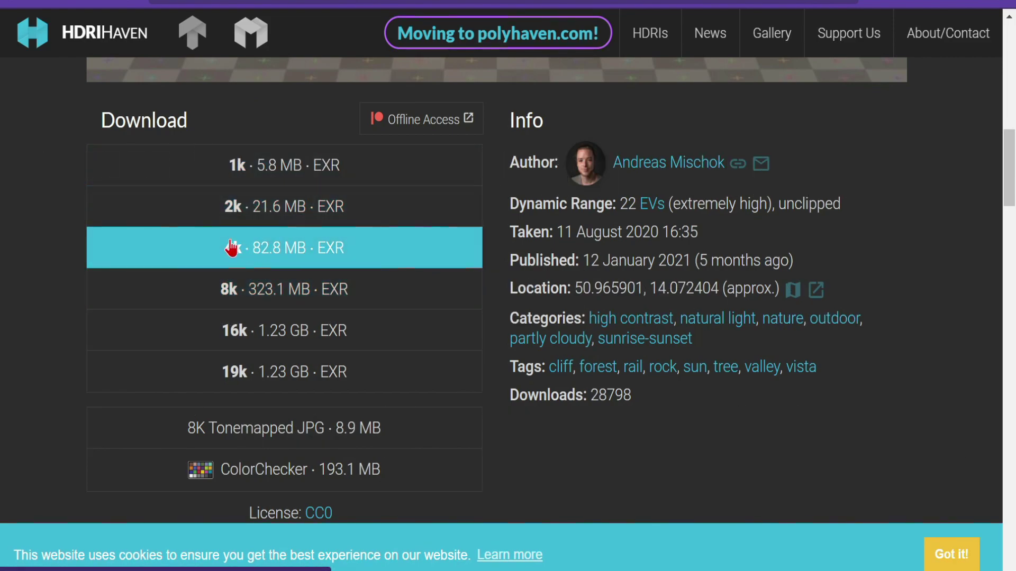
{"action": "left_click", "coordinate": [253, 248]}
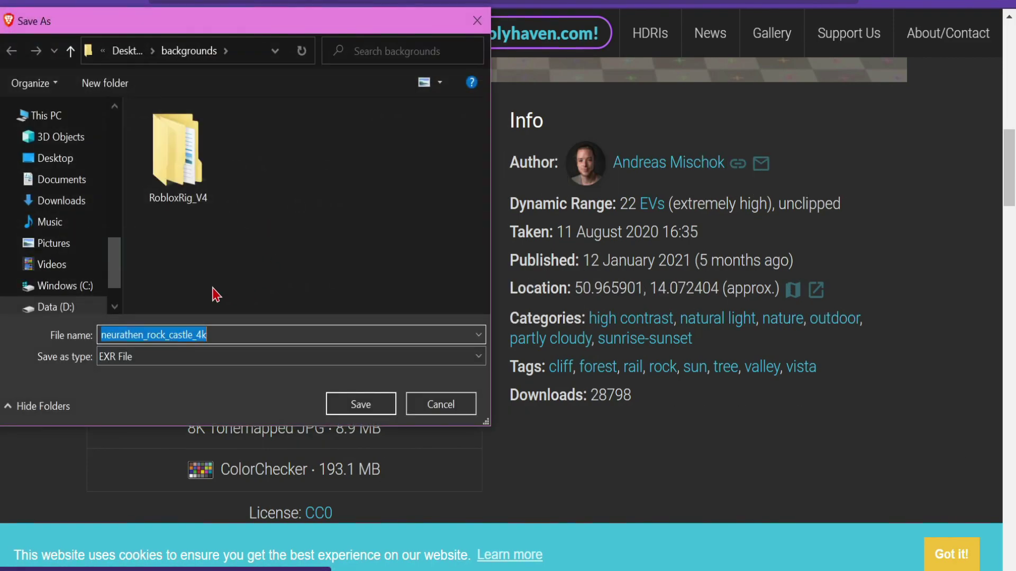
{"action": "left_click", "coordinate": [358, 404]}
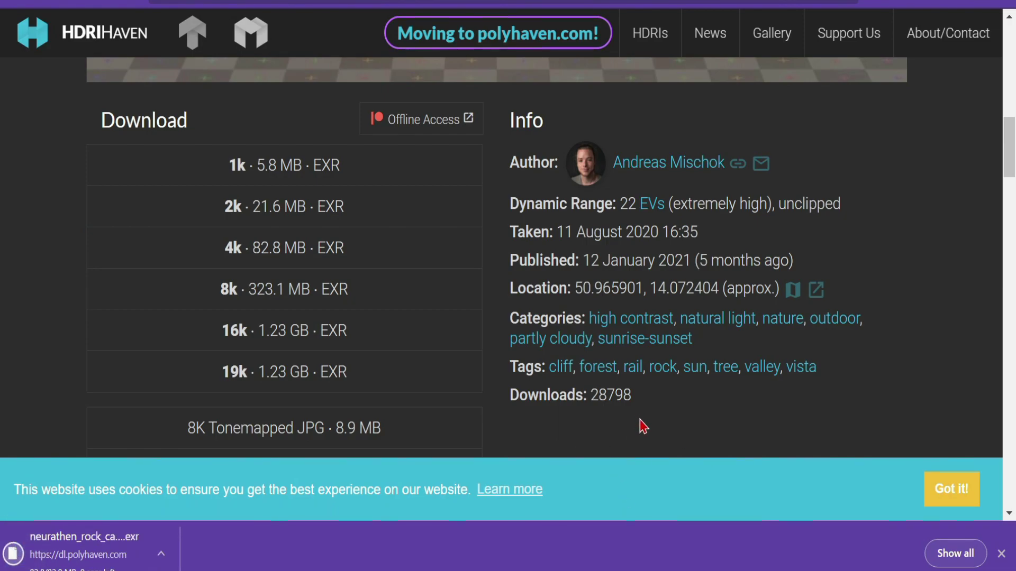
Step: Switch to Blender, add an Environment Texture node beside the Background node, and connect its Color output to the Background color
{"action": "mouse_move", "coordinate": [484, 565]}
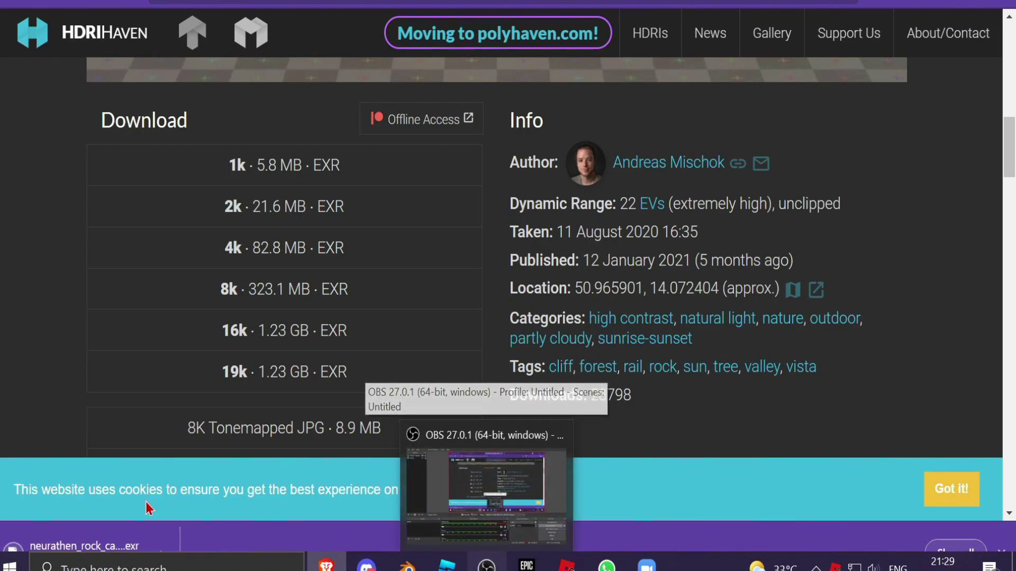
{"action": "left_click", "coordinate": [406, 565]}
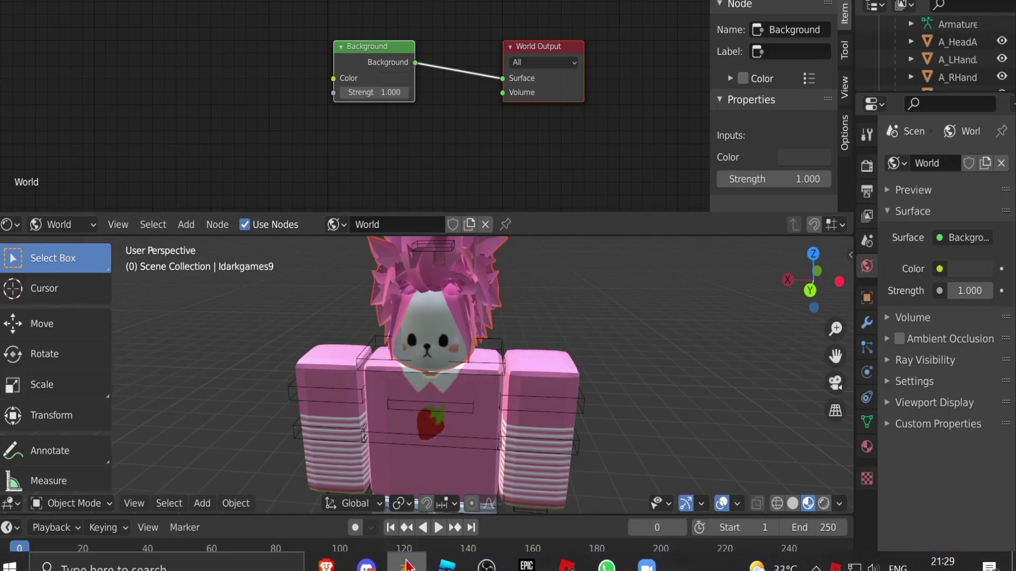
{"action": "left_click", "coordinate": [187, 227]}
{"action": "mouse_move", "coordinate": [212, 124]}
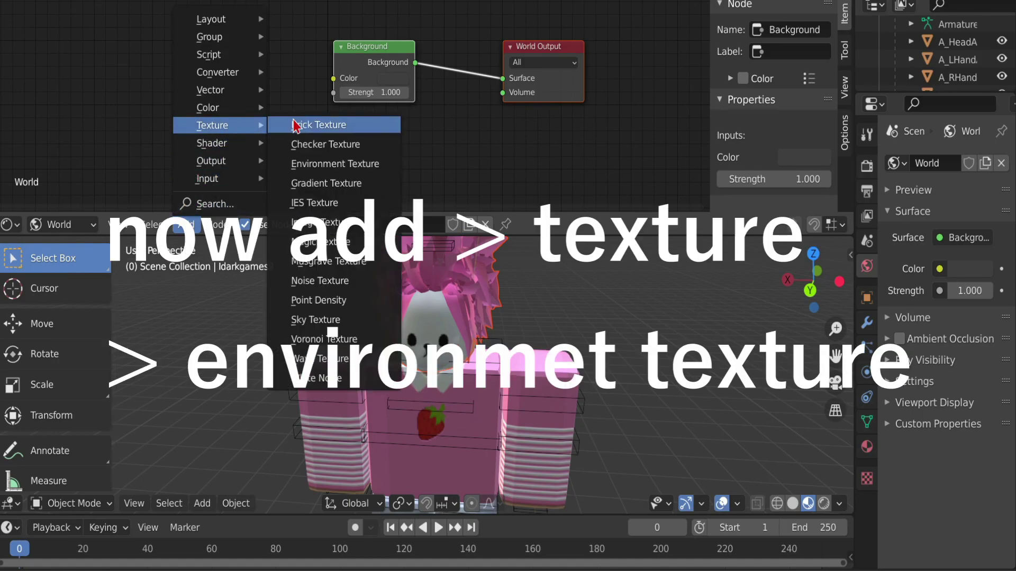
{"action": "left_click", "coordinate": [335, 164]}
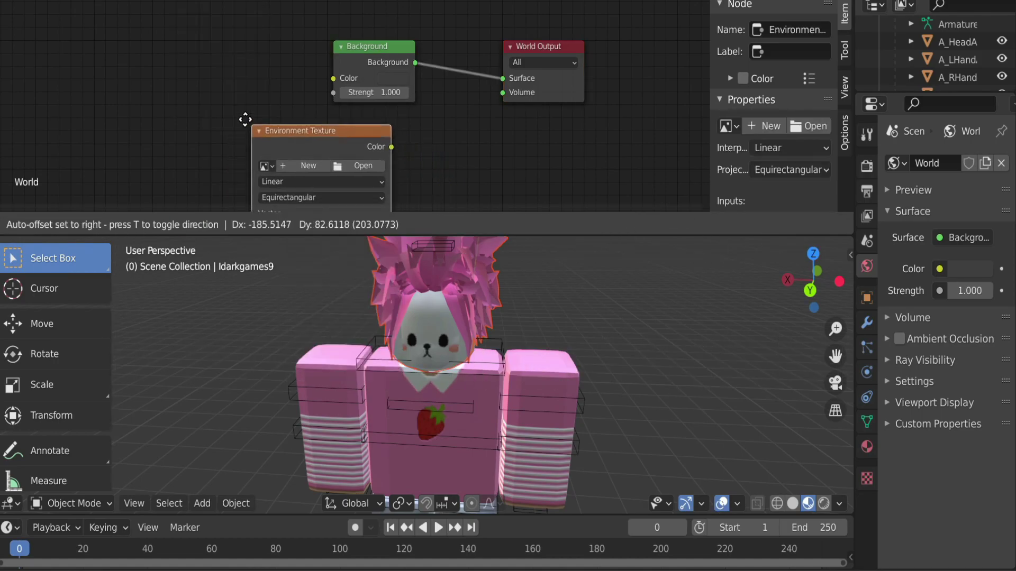
{"action": "left_click", "coordinate": [154, 31]}
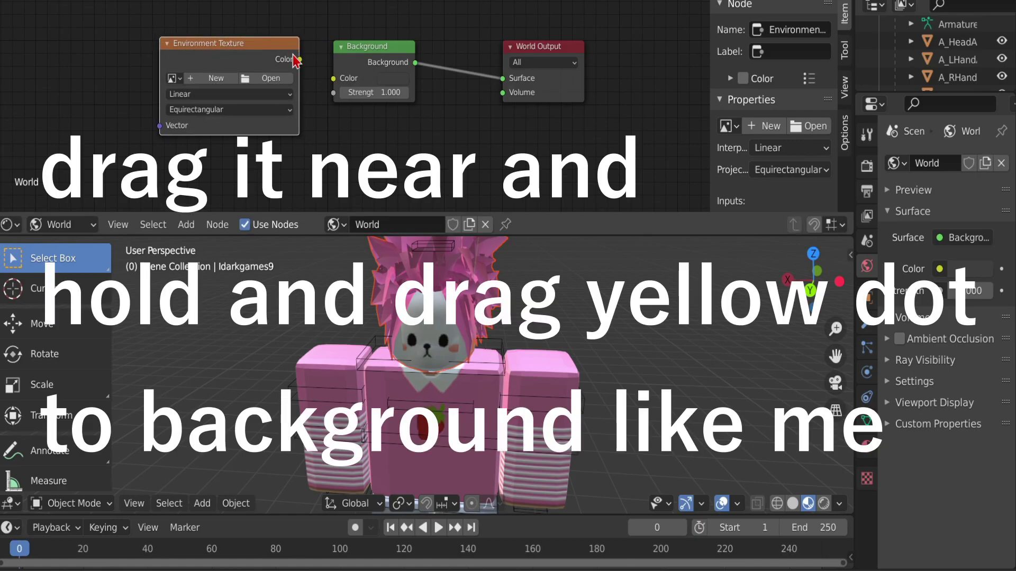
{"action": "left_click_drag", "start_coordinate": [300, 60], "coordinate": [312, 68]}
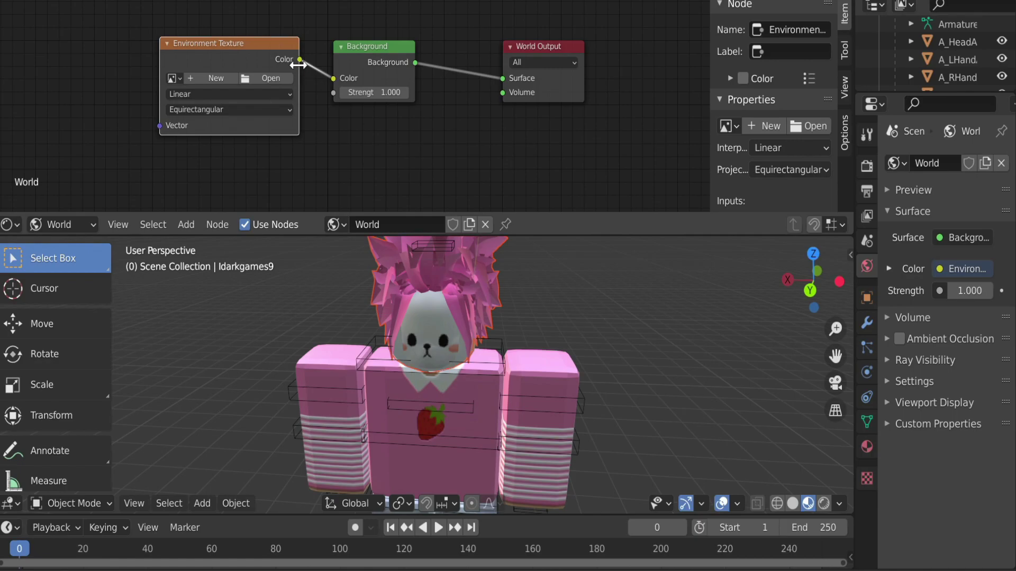
Step: Load kiara_1_dawn_4k.hdr into the Environment Texture node and enlarge the 3D viewport over the shader editor
{"action": "left_click", "coordinate": [267, 79]}
{"action": "scroll", "coordinate": [454, 288], "scroll_direction": "down", "scroll_amount": 4}
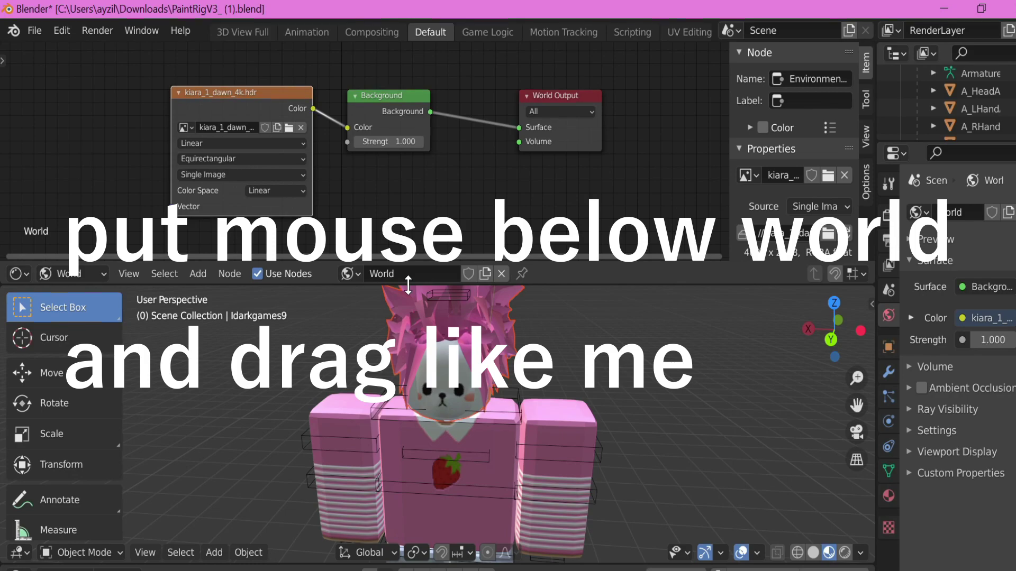
{"action": "left_click_drag", "start_coordinate": [408, 253], "coordinate": [408, 45]}
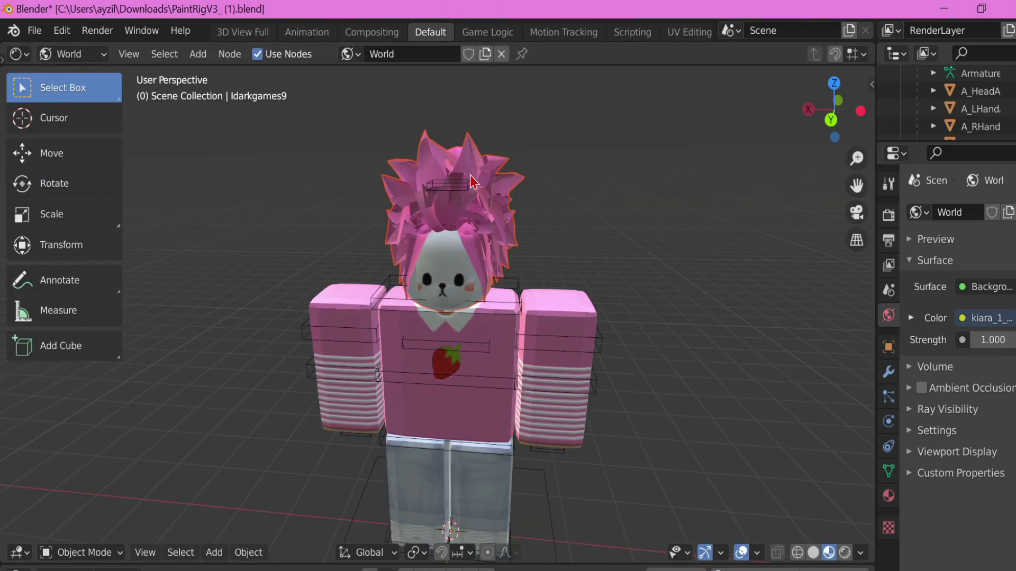
Step: Enlarge the outliner and parent the imported hair accessory to A_HeadAttachments with the Object option
{"action": "left_click", "coordinate": [438, 157]}
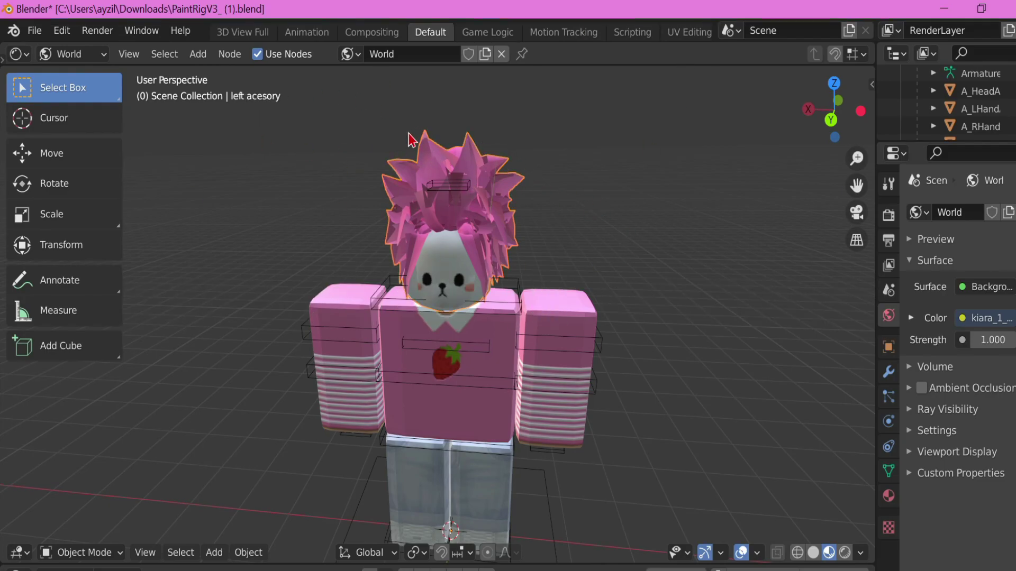
{"action": "scroll", "coordinate": [952, 108], "scroll_direction": "up", "scroll_amount": 5}
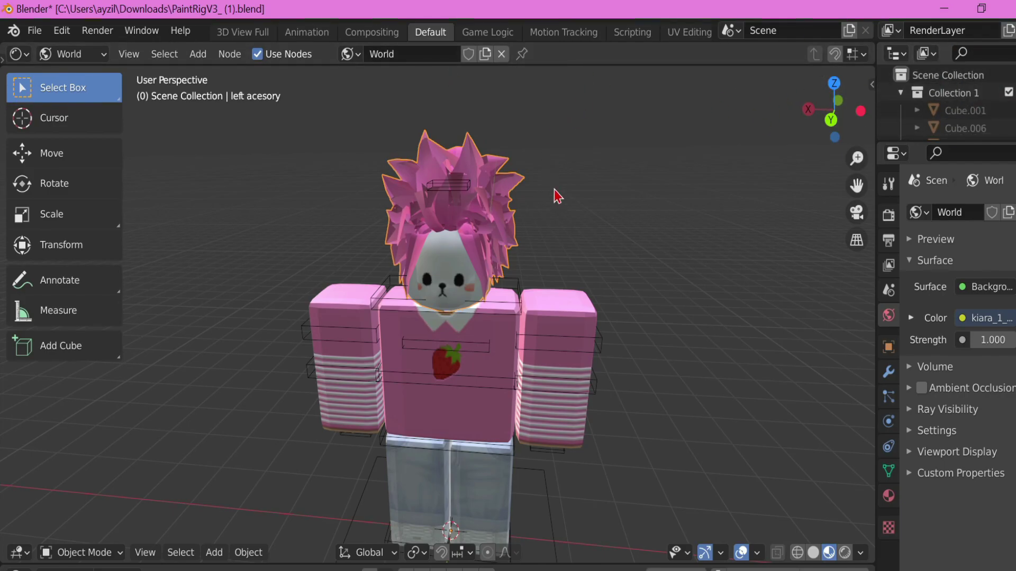
{"action": "scroll", "coordinate": [952, 122], "scroll_direction": "down", "scroll_amount": 10}
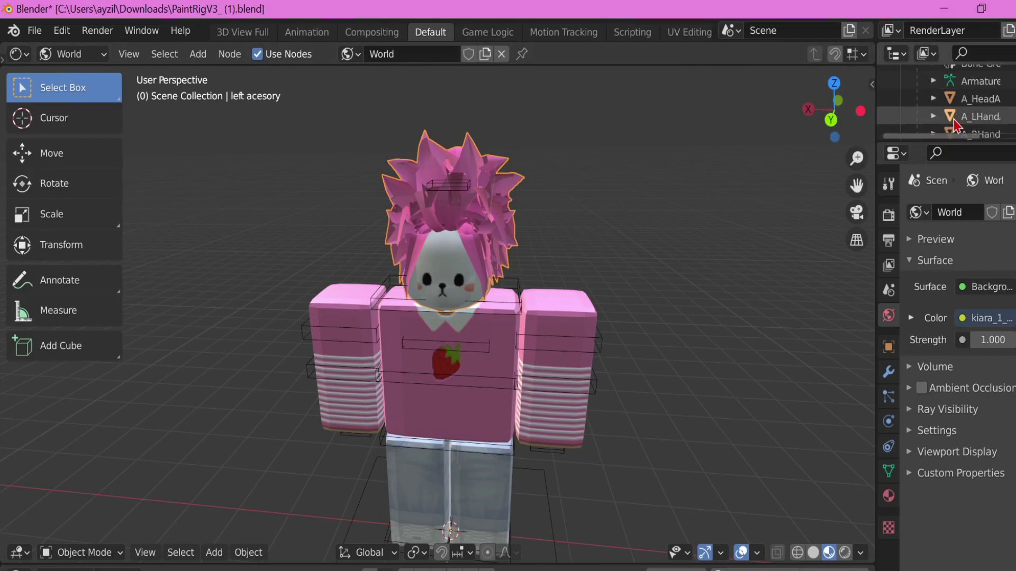
{"action": "left_click_drag", "start_coordinate": [988, 138], "coordinate": [988, 264]}
{"action": "left_click_drag", "start_coordinate": [874, 202], "coordinate": [784, 202]}
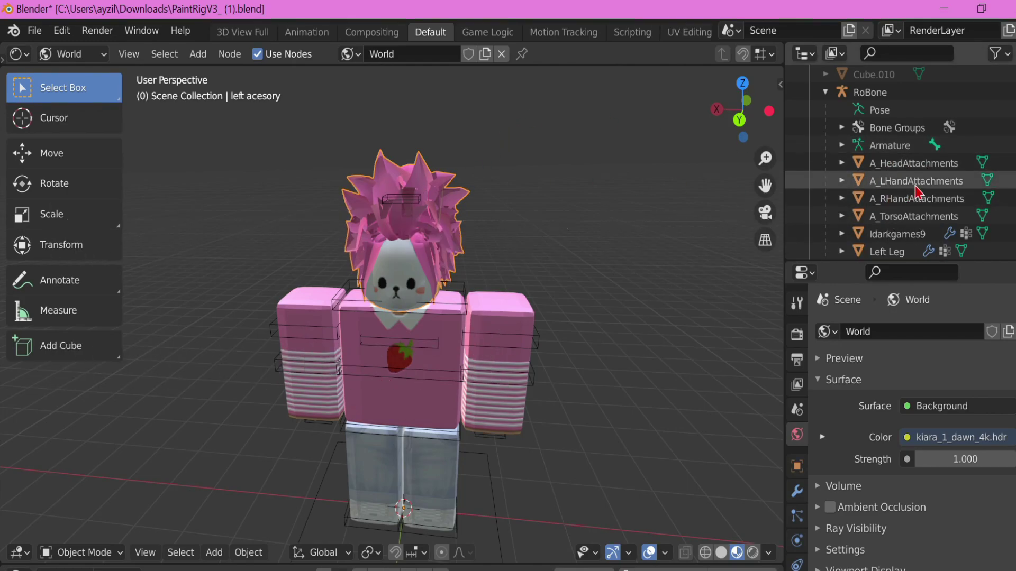
{"action": "left_click", "coordinate": [926, 163], "text": "ctrl"}
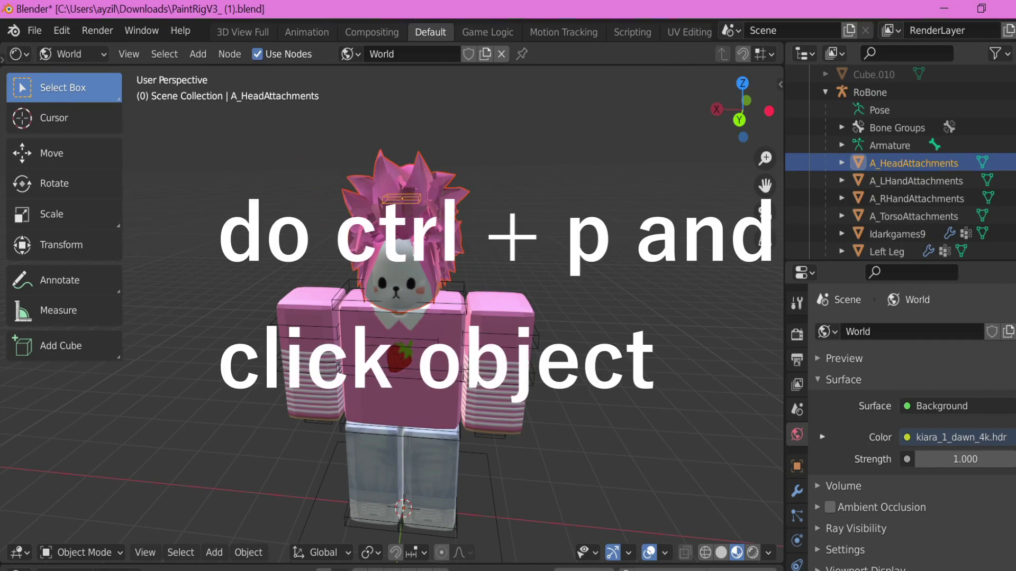
{"action": "key", "text": "ctrl+p"}
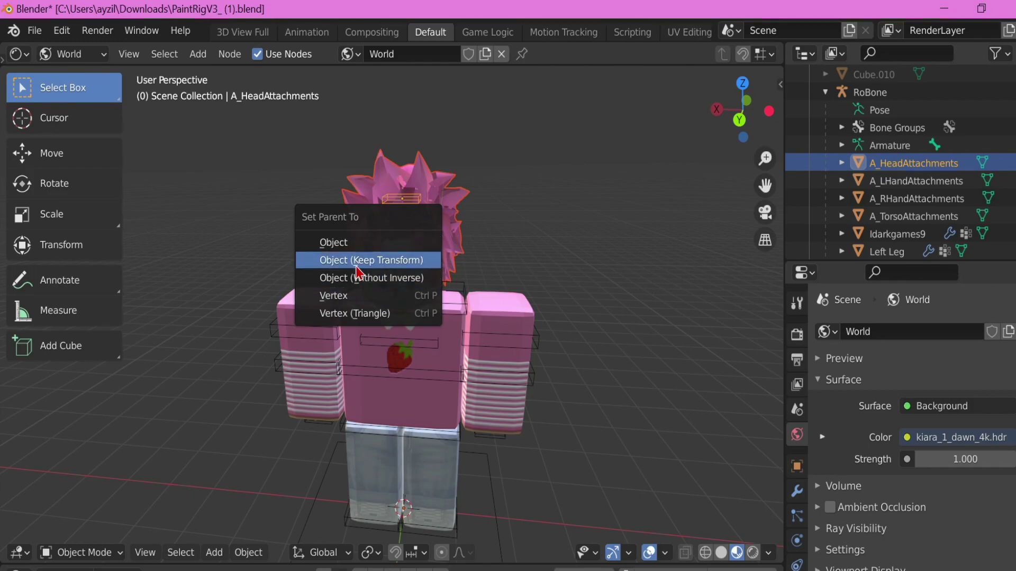
{"action": "left_click", "coordinate": [332, 242]}
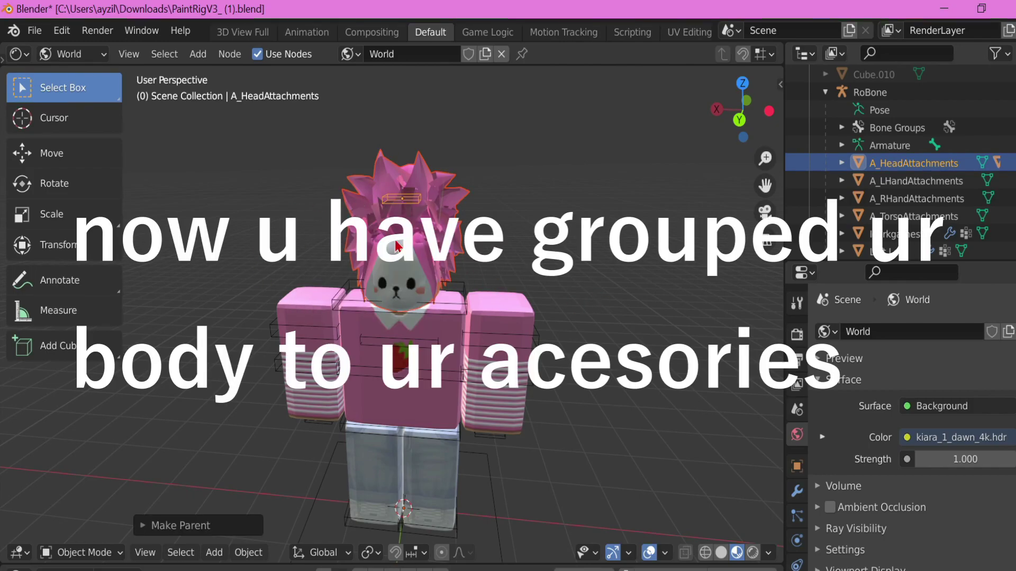
Step: Select the RoBone armature and put it in Pose Mode
{"action": "left_click", "coordinate": [430, 385]}
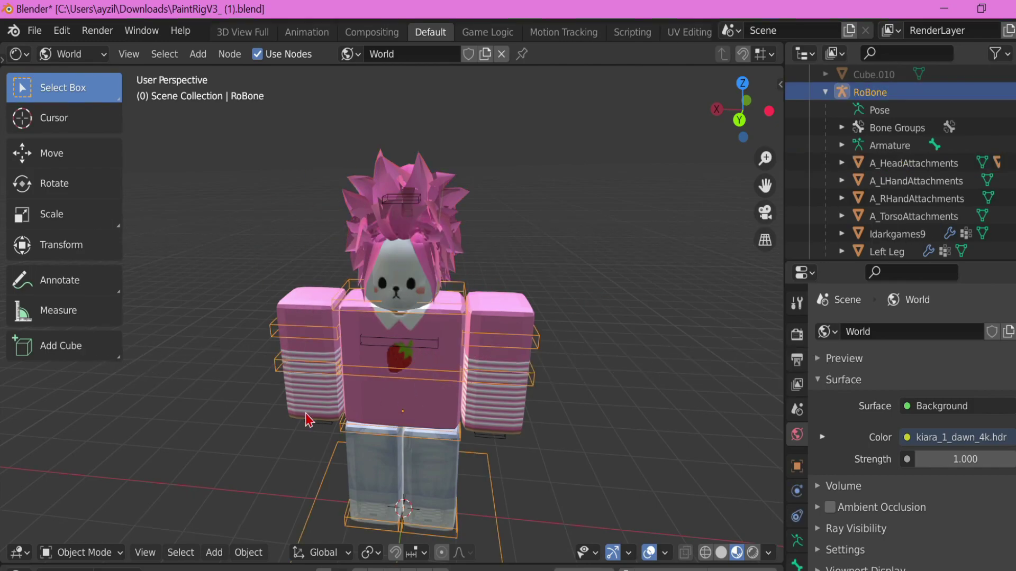
{"action": "left_click", "coordinate": [67, 552]}
{"action": "left_click", "coordinate": [96, 495]}
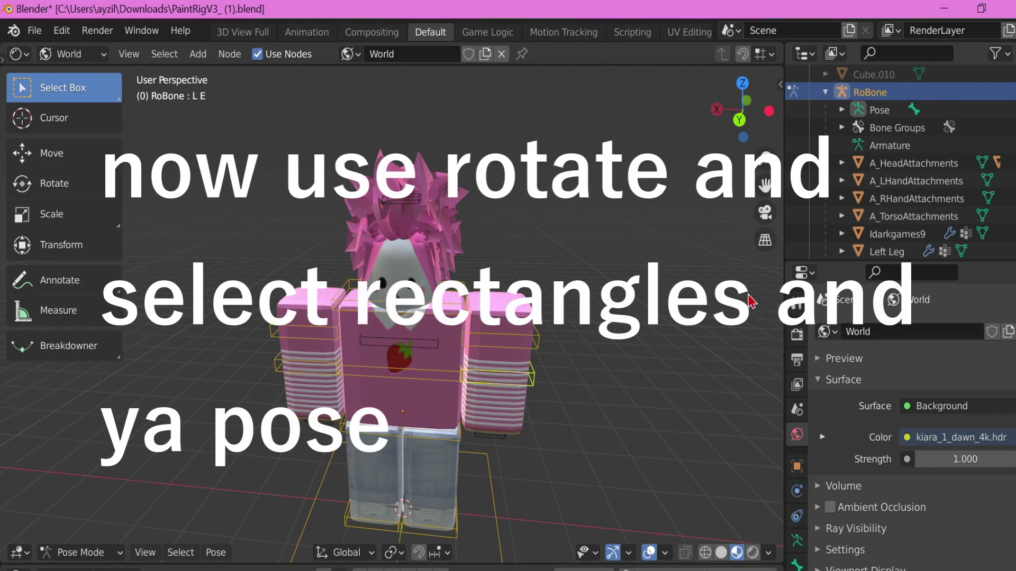
Step: Widen the 3D viewport and select the L A arm bone
{"action": "left_click_drag", "start_coordinate": [785, 212], "coordinate": [906, 222]}
{"action": "left_click", "coordinate": [584, 349]}
{"action": "scroll", "coordinate": [529, 328], "scroll_direction": "up", "scroll_amount": 4}
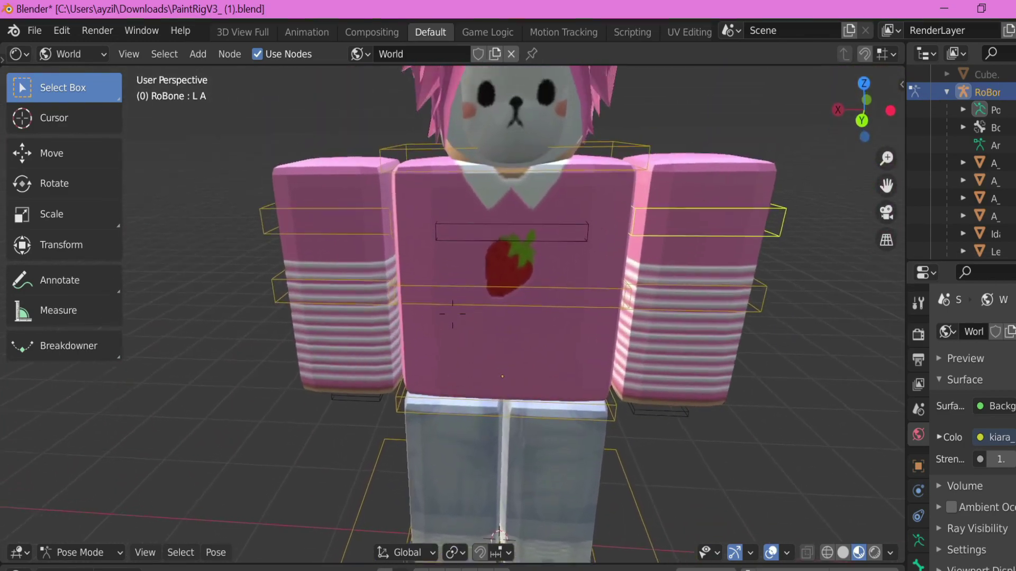
{"action": "scroll", "coordinate": [452, 314], "scroll_direction": "down", "scroll_amount": 3}
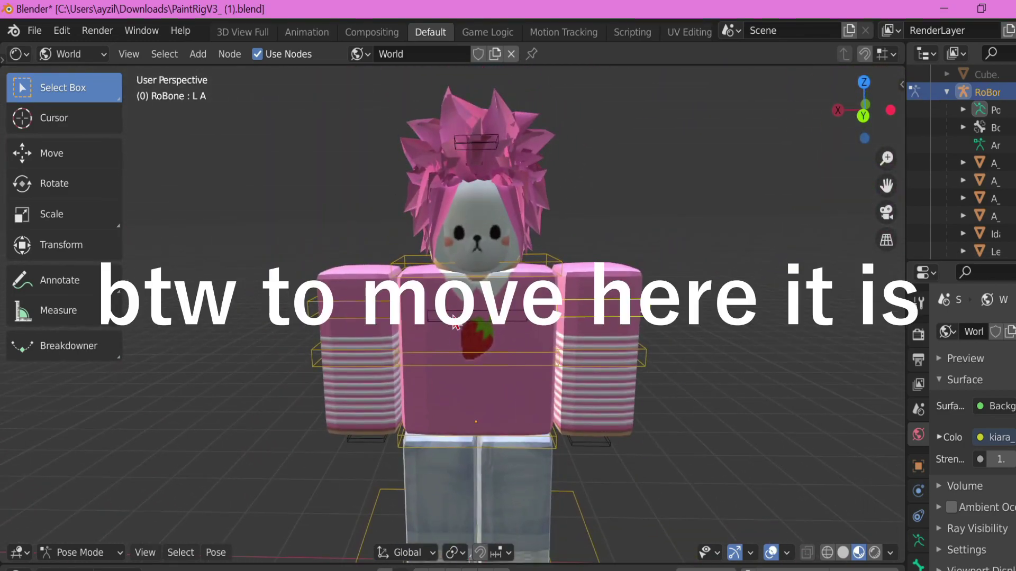
Step: Open the Blender keymap preferences and search for "fly"
{"action": "left_click", "coordinate": [35, 30]}
{"action": "mouse_move", "coordinate": [57, 32]}
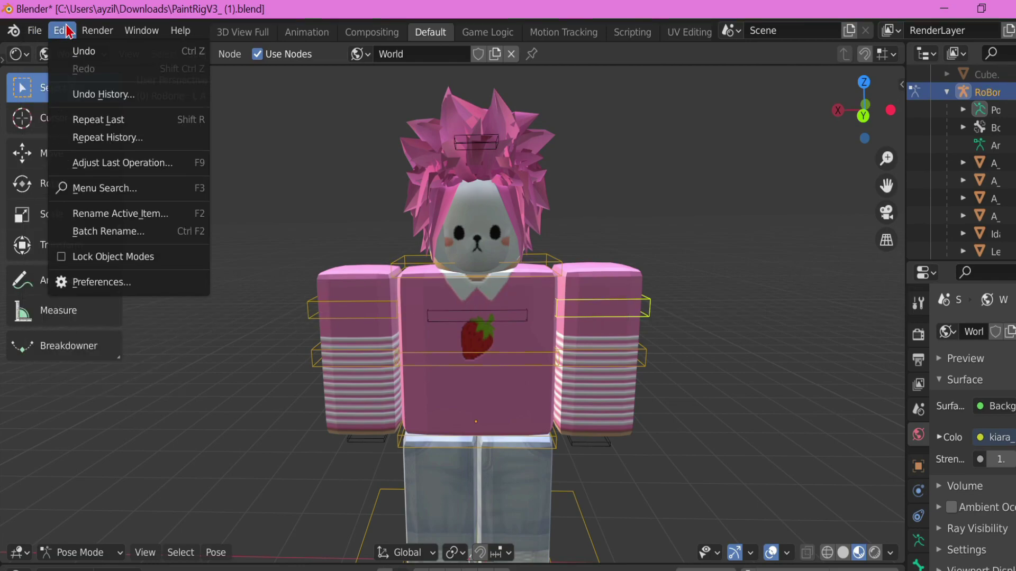
{"action": "left_click", "coordinate": [95, 290]}
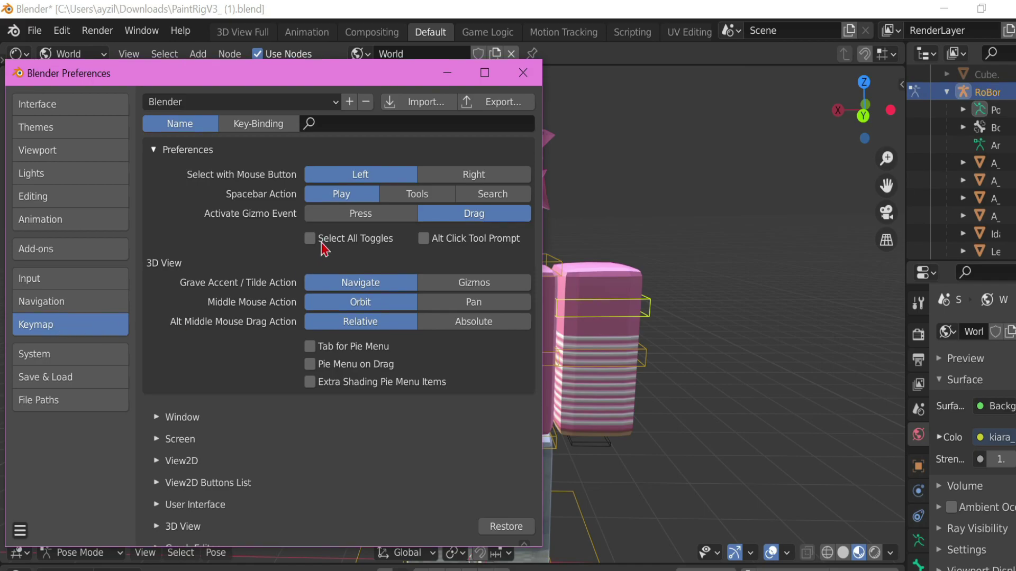
{"action": "left_click", "coordinate": [413, 125]}
{"action": "type", "text": "fly"}
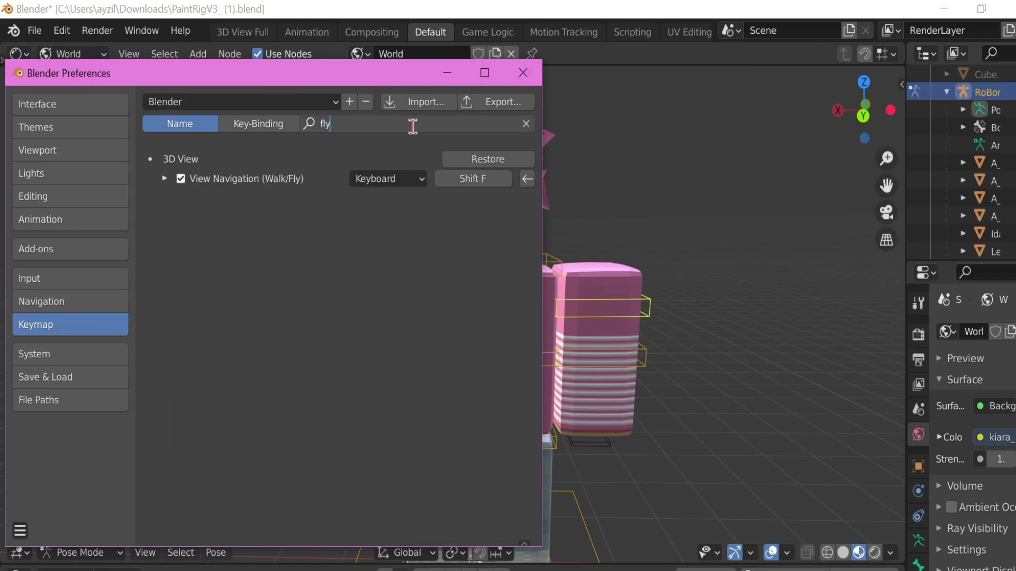
Step: Assign Shift F as the shortcut for View Navigation (Walk/Fly) and close the preferences
{"action": "left_click", "coordinate": [468, 178]}
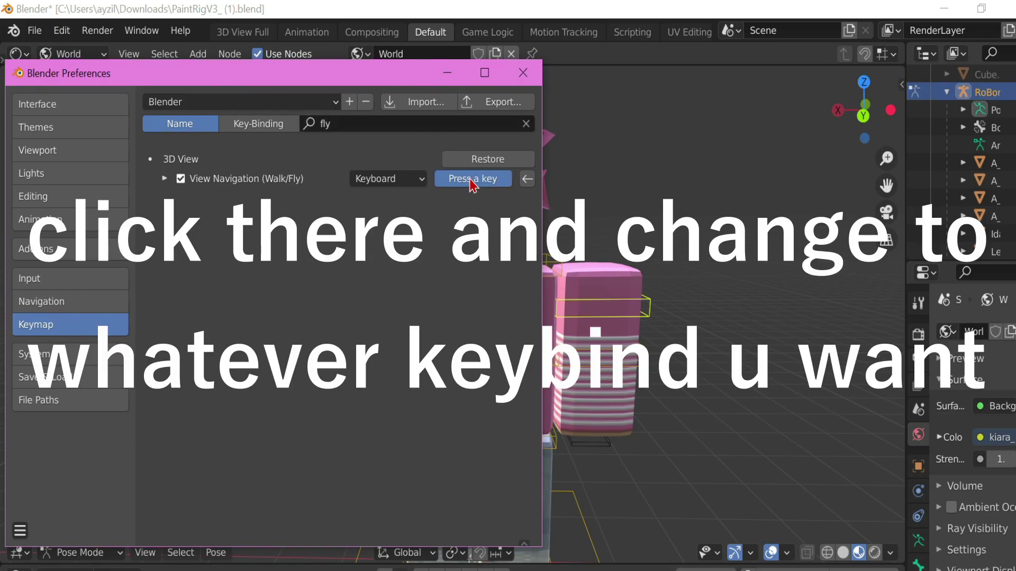
{"action": "key", "text": "shift+f"}
{"action": "left_click", "coordinate": [471, 180]}
{"action": "key", "text": "shift+f"}
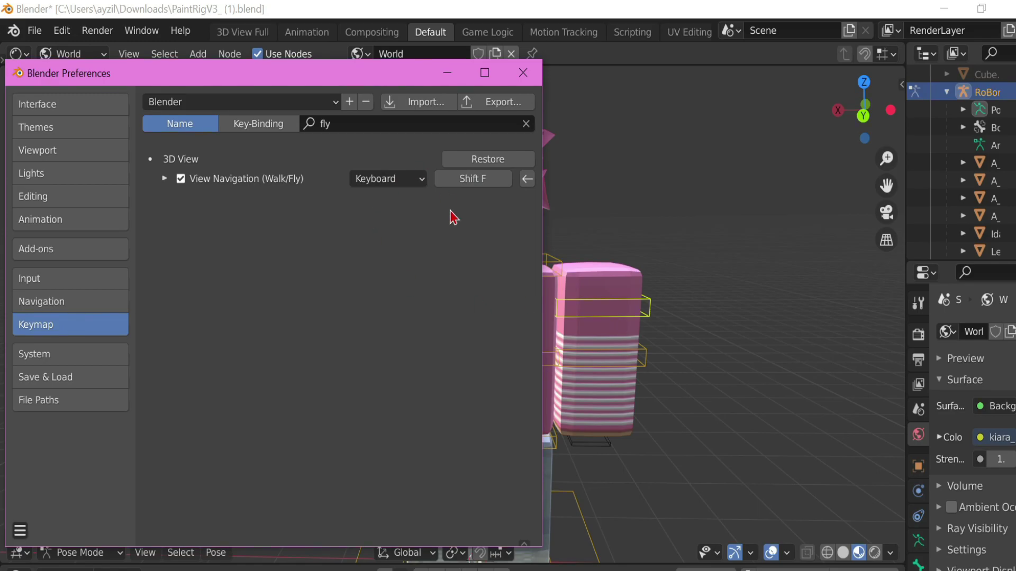
{"action": "left_click", "coordinate": [522, 74]}
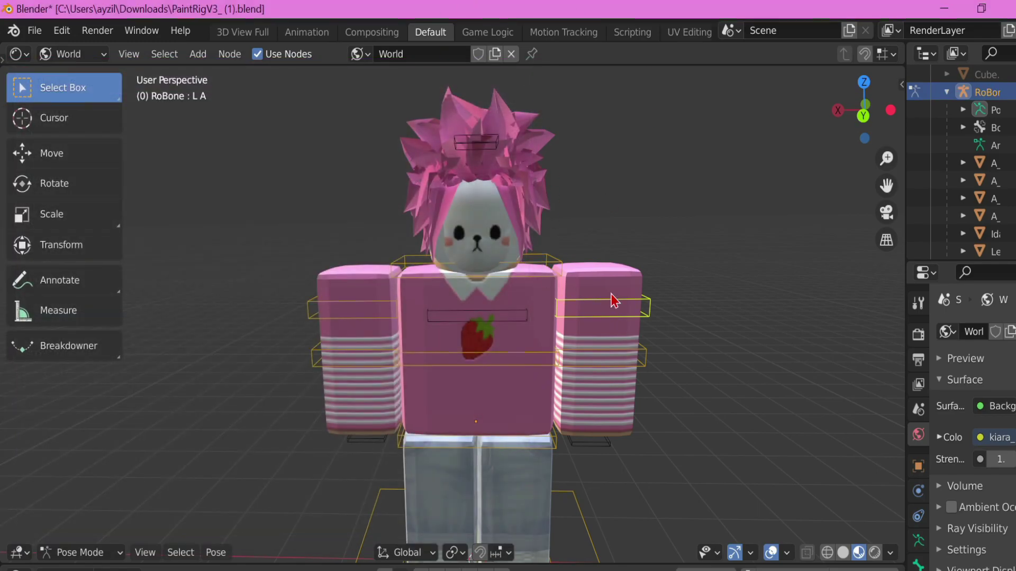
Step: Rotate the rig's left arm bone up and the right arm bone outward, and tilt the Head bone slightly
{"action": "left_click", "coordinate": [45, 183]}
{"action": "left_click_drag", "start_coordinate": [608, 254], "coordinate": [617, 185]}
{"action": "left_click", "coordinate": [380, 316]}
{"action": "left_click_drag", "start_coordinate": [418, 251], "coordinate": [492, 454]}
{"action": "left_click", "coordinate": [477, 260]}
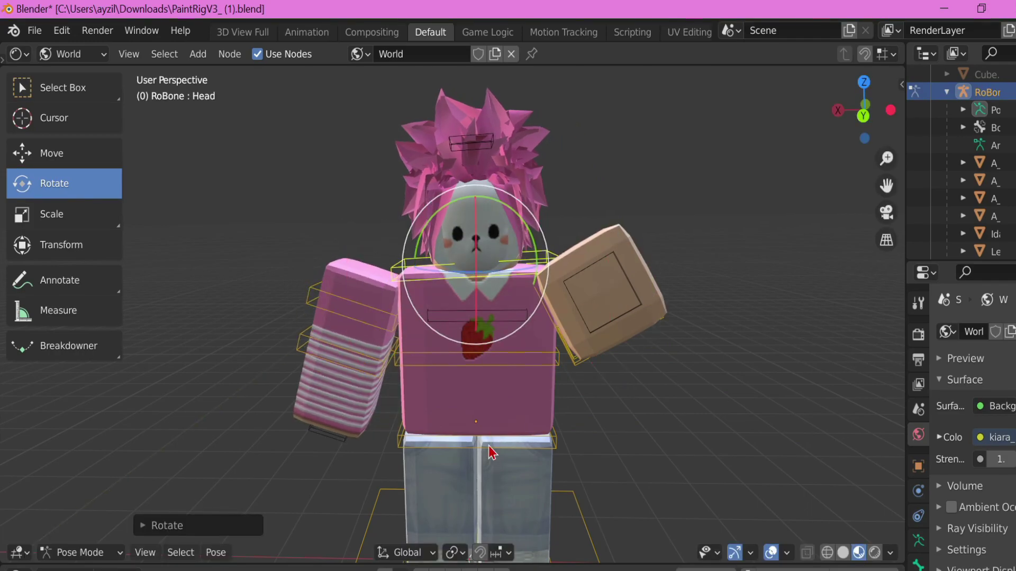
Step: Move the Lower bone slightly down along the Z axis to bend the knees
{"action": "left_click", "coordinate": [492, 454]}
{"action": "scroll", "coordinate": [488, 449], "scroll_direction": "down", "scroll_amount": 2}
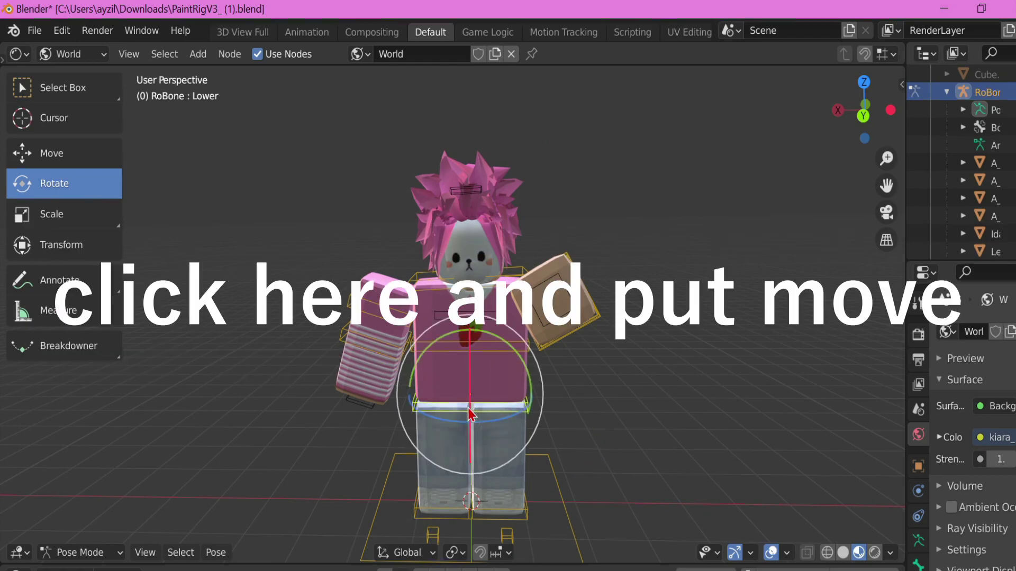
{"action": "left_click", "coordinate": [40, 154]}
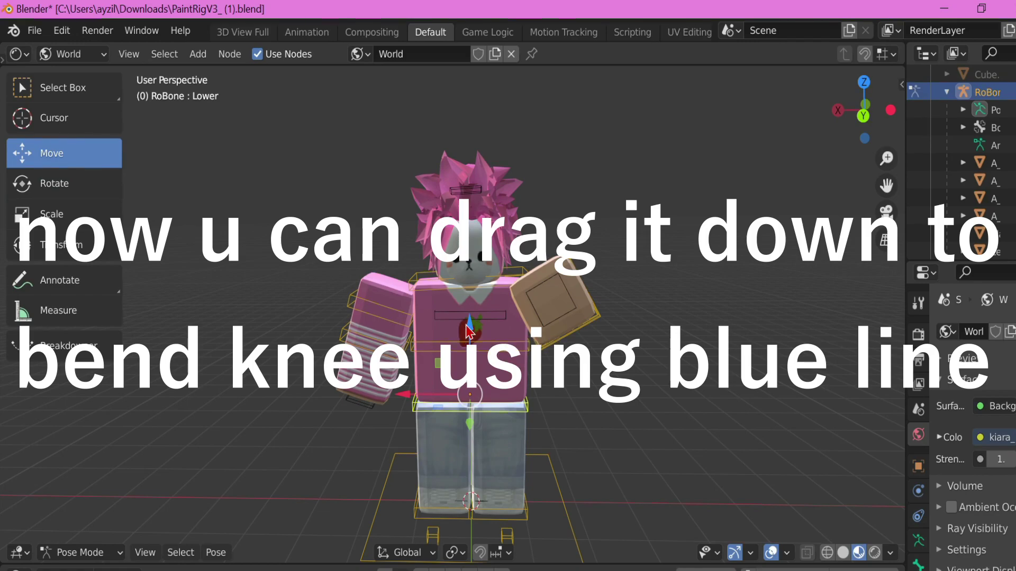
{"action": "mouse_move", "coordinate": [471, 337]}
{"action": "left_mouse_down"}
{"action": "mouse_move", "coordinate": [471, 346]}
{"action": "mouse_move", "coordinate": [471, 296]}
{"action": "mouse_move", "coordinate": [471, 374]}
{"action": "mouse_move", "coordinate": [470, 329]}
{"action": "mouse_move", "coordinate": [472, 340]}
{"action": "left_mouse_up"}
Step: Move the foot bones R K.001 and L K.001 apart and slightly forward to spread the legs
{"action": "left_click", "coordinate": [423, 524]}
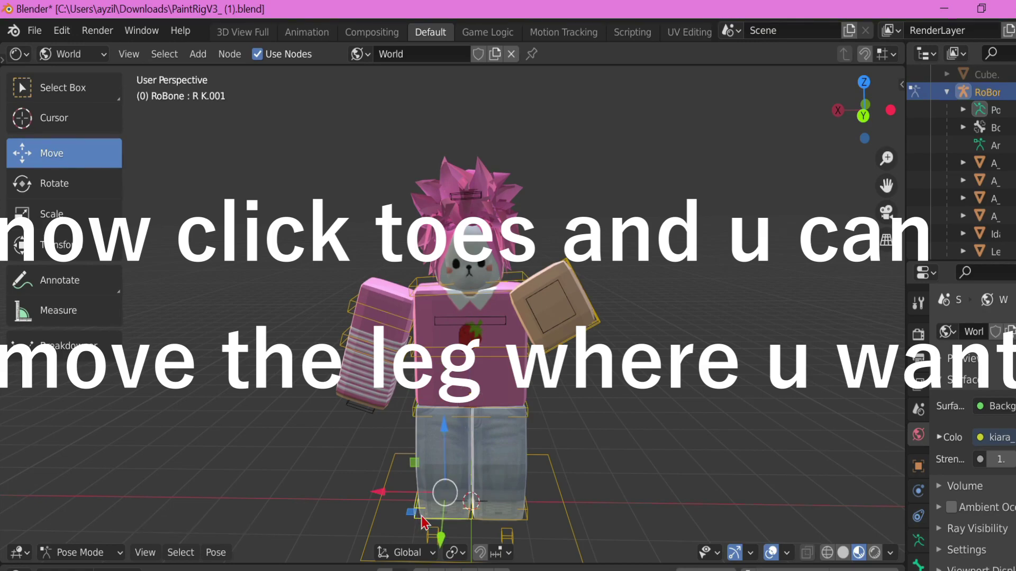
{"action": "left_click_drag", "start_coordinate": [404, 497], "coordinate": [391, 496]}
{"action": "left_click_drag", "start_coordinate": [441, 459], "coordinate": [430, 491]}
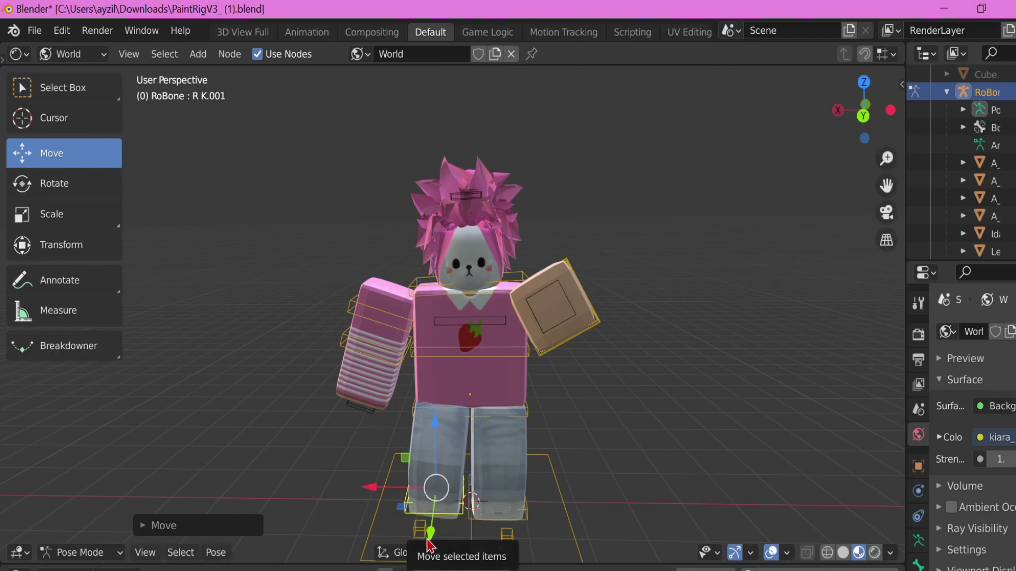
{"action": "left_click_drag", "start_coordinate": [430, 533], "coordinate": [471, 494]}
{"action": "left_click", "coordinate": [521, 517]}
{"action": "left_click_drag", "start_coordinate": [502, 537], "coordinate": [512, 532]}
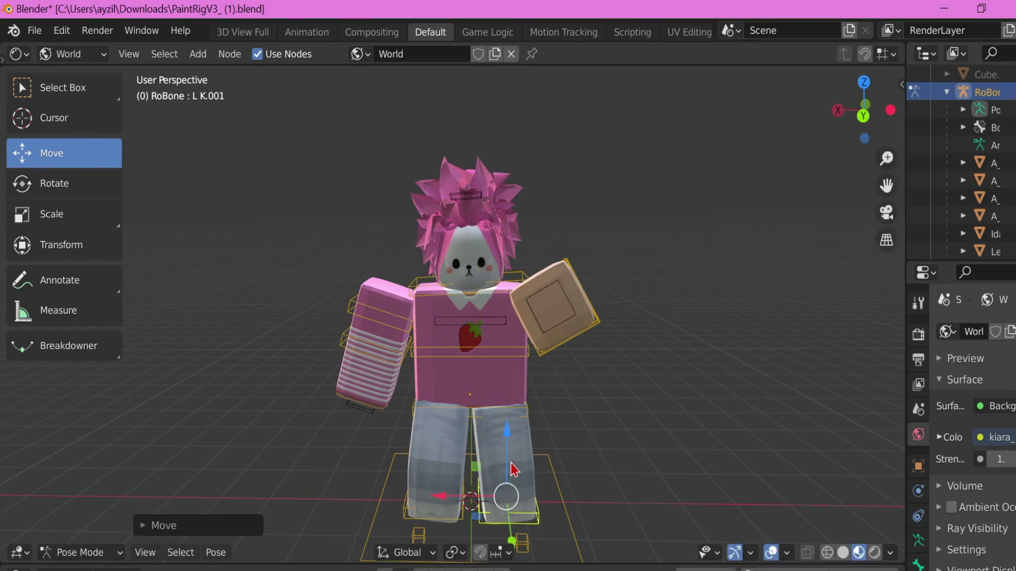
Step: Lower the right foot bone R K.001 slightly along the Z axis and return the rig to Object Mode
{"action": "left_click", "coordinate": [509, 408]}
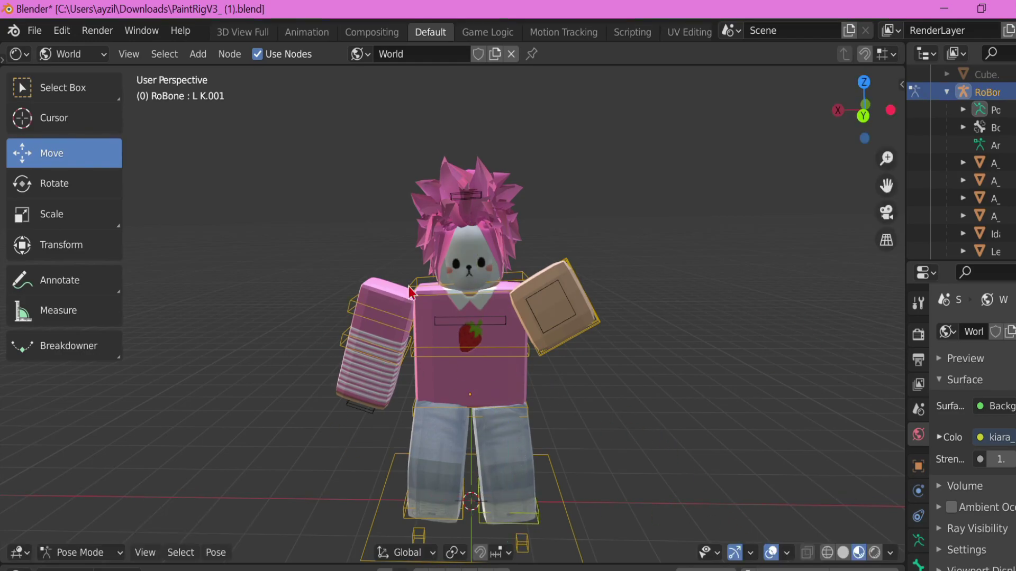
{"action": "left_click", "coordinate": [437, 513]}
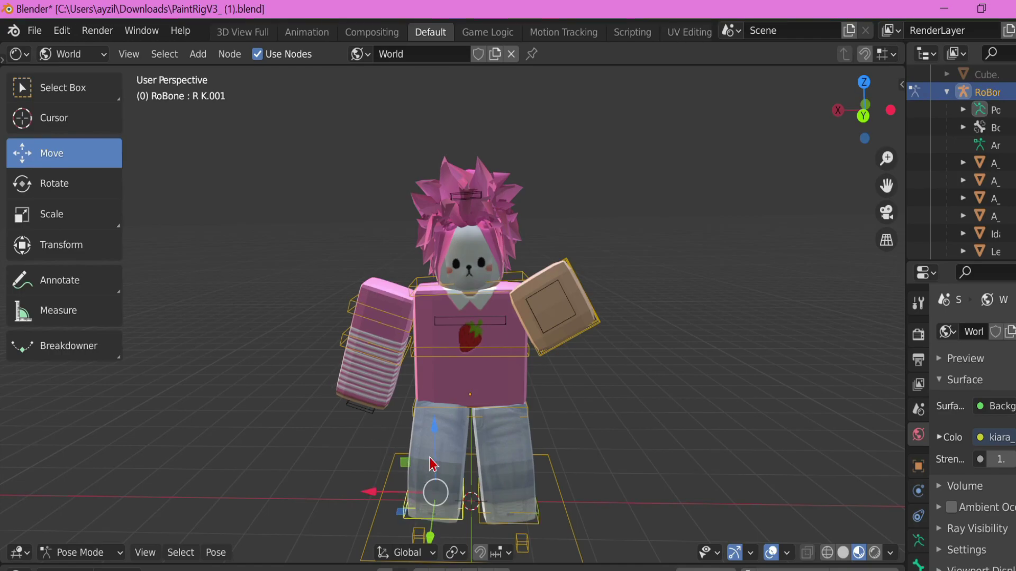
{"action": "left_click_drag", "start_coordinate": [431, 457], "coordinate": [431, 463]}
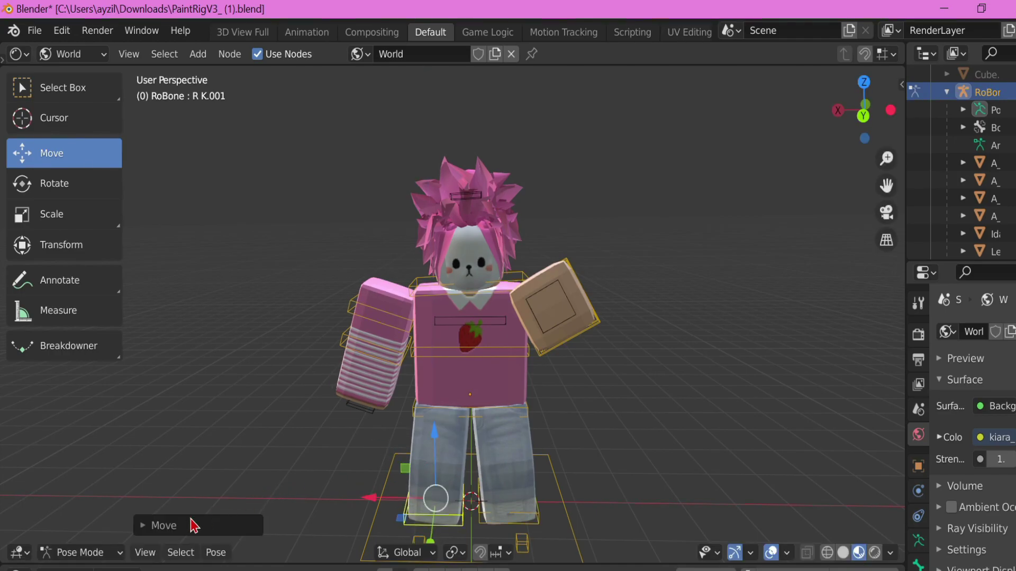
{"action": "left_click", "coordinate": [84, 552]}
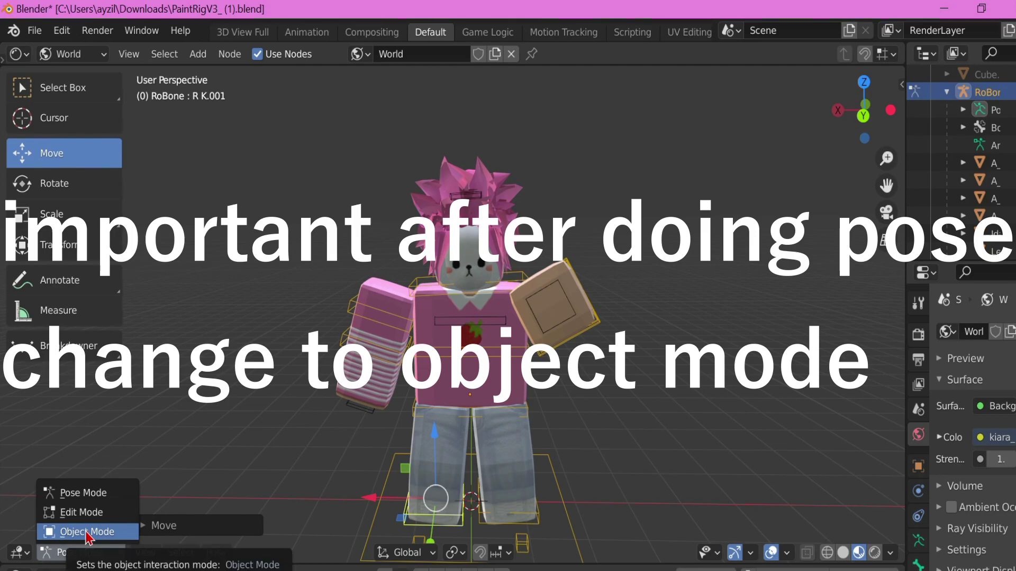
{"action": "left_click", "coordinate": [86, 532]}
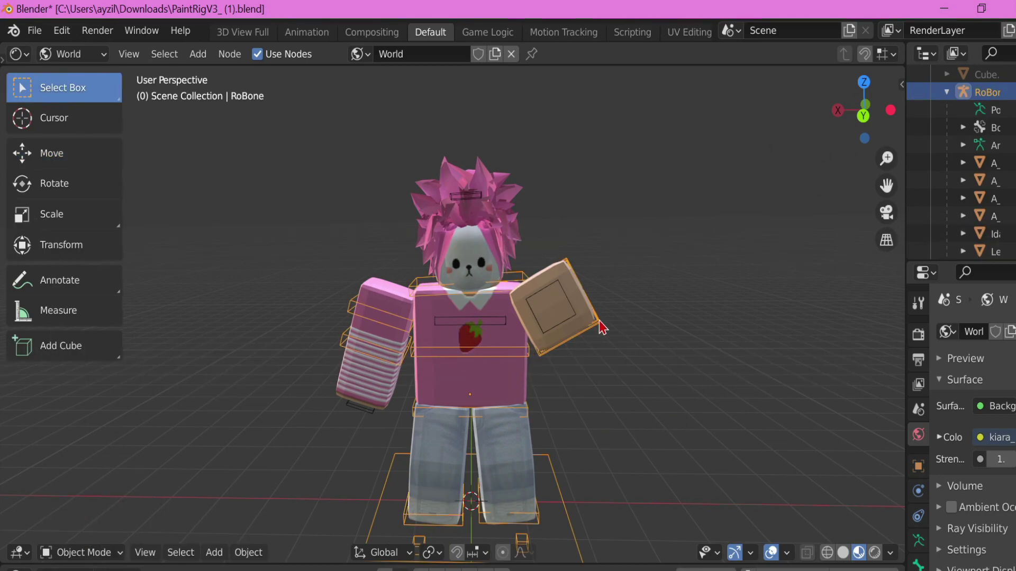
Step: Set the render engine to Eevee with a transparent film background and show the viewport in Rendered shading
{"action": "left_click_drag", "start_coordinate": [981, 261], "coordinate": [981, 66]}
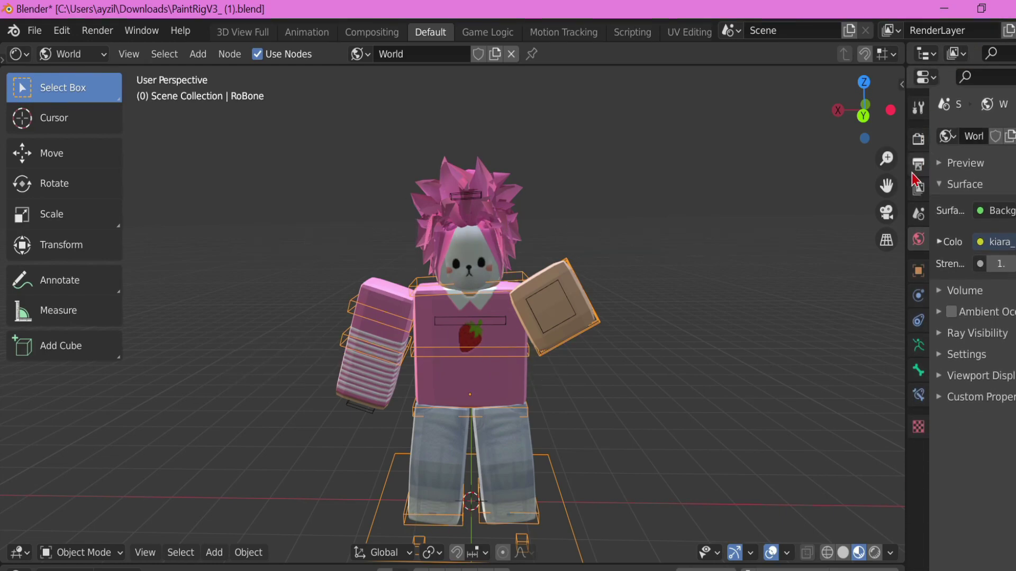
{"action": "left_click_drag", "start_coordinate": [905, 172], "coordinate": [849, 159]}
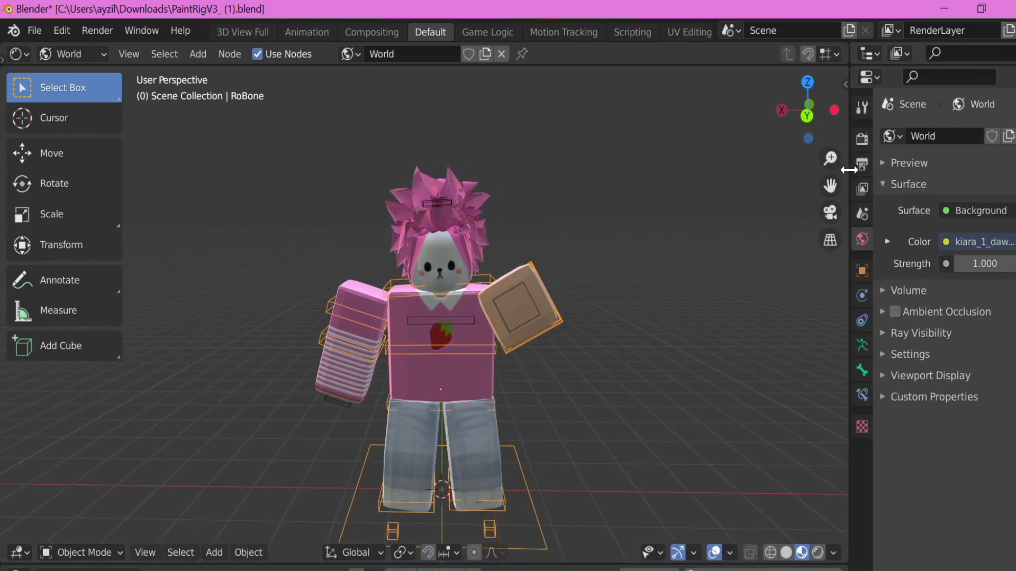
{"action": "left_click", "coordinate": [861, 140]}
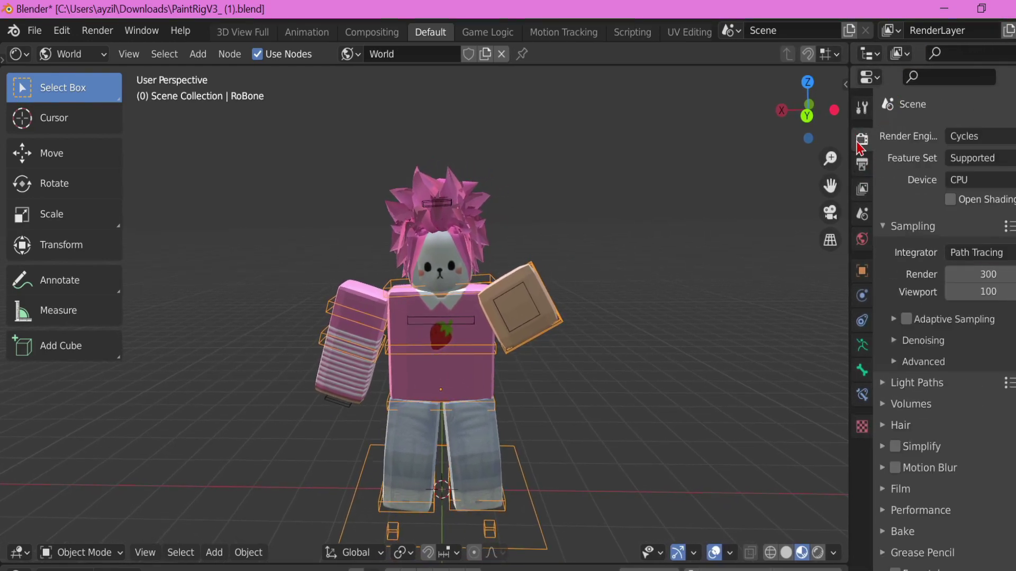
{"action": "left_click", "coordinate": [992, 140]}
{"action": "left_click", "coordinate": [963, 160]}
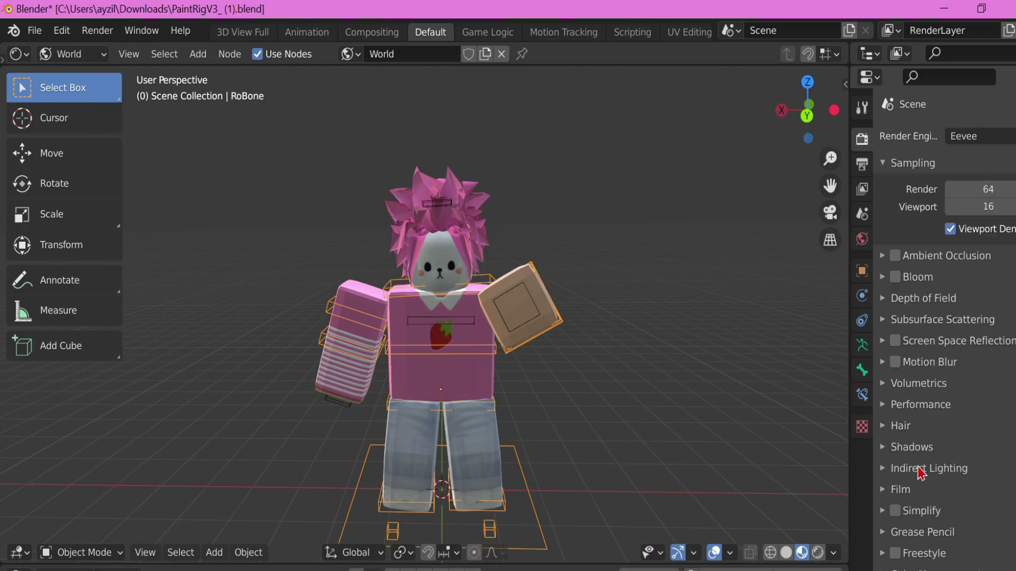
{"action": "left_click", "coordinate": [918, 489]}
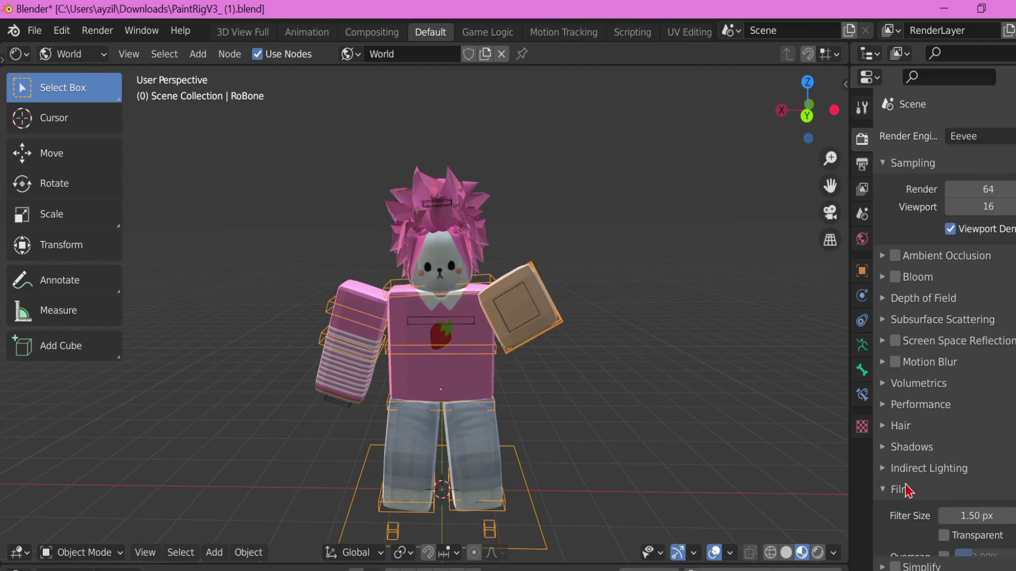
{"action": "left_click", "coordinate": [817, 552]}
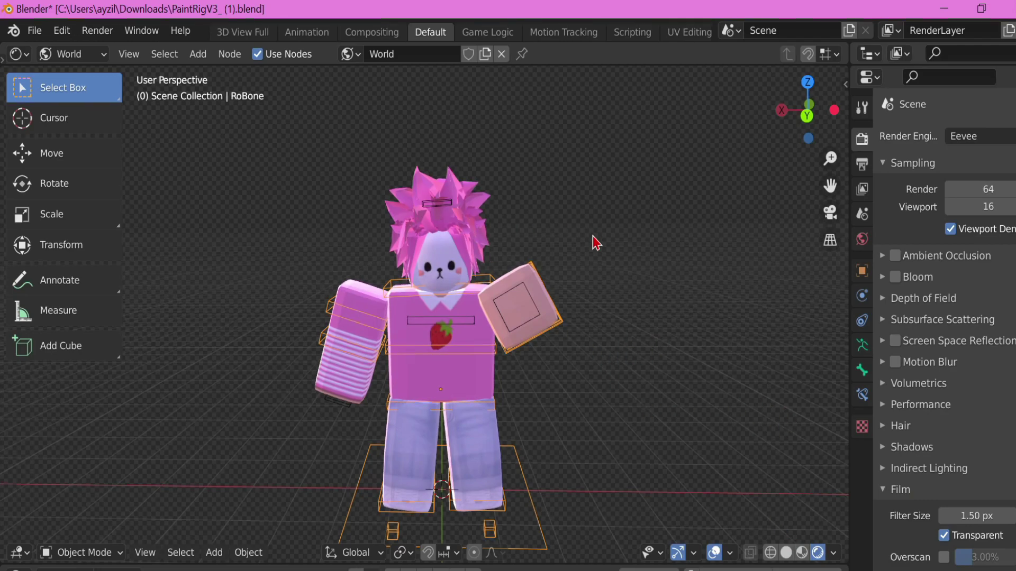
Step: Add a camera to the scene and look through it as the active camera
{"action": "left_click", "coordinate": [214, 552]}
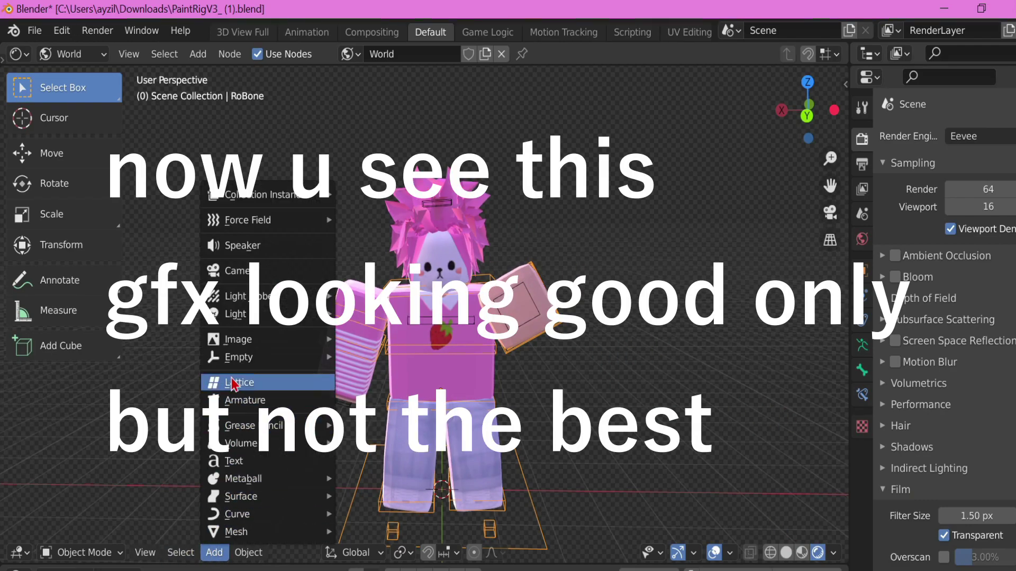
{"action": "key", "text": "shift+a"}
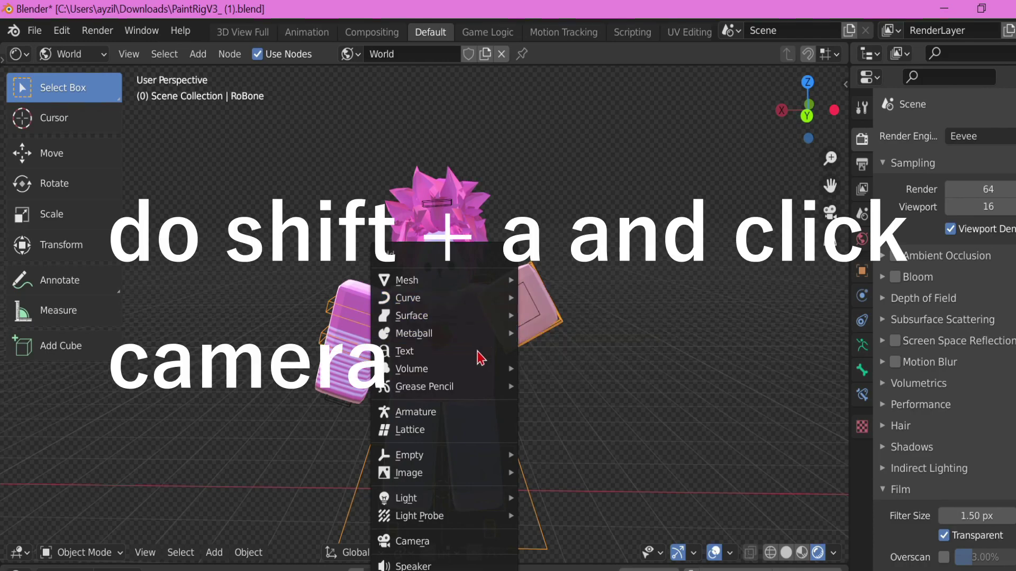
{"action": "left_click", "coordinate": [421, 549]}
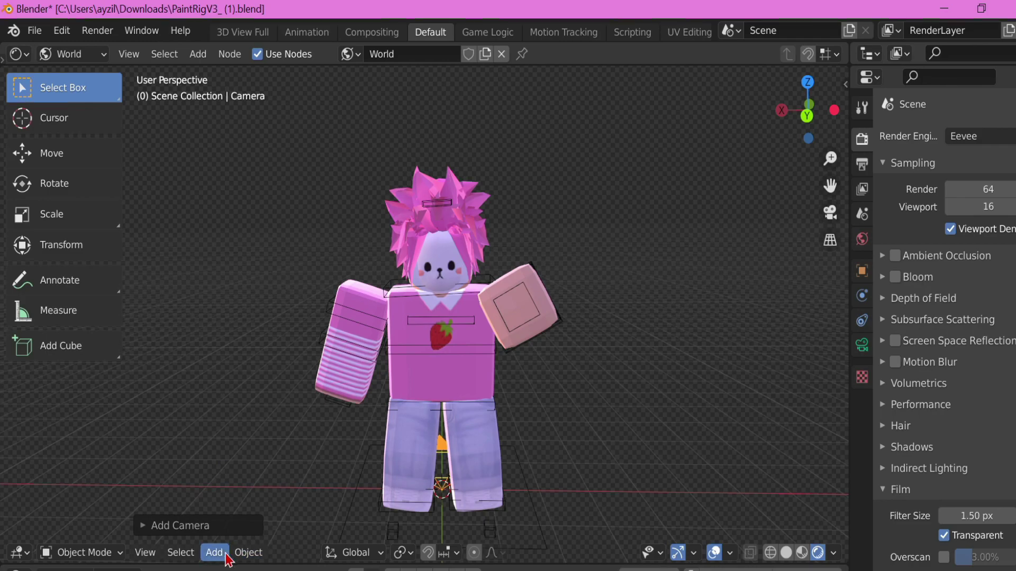
{"action": "left_click", "coordinate": [145, 552]}
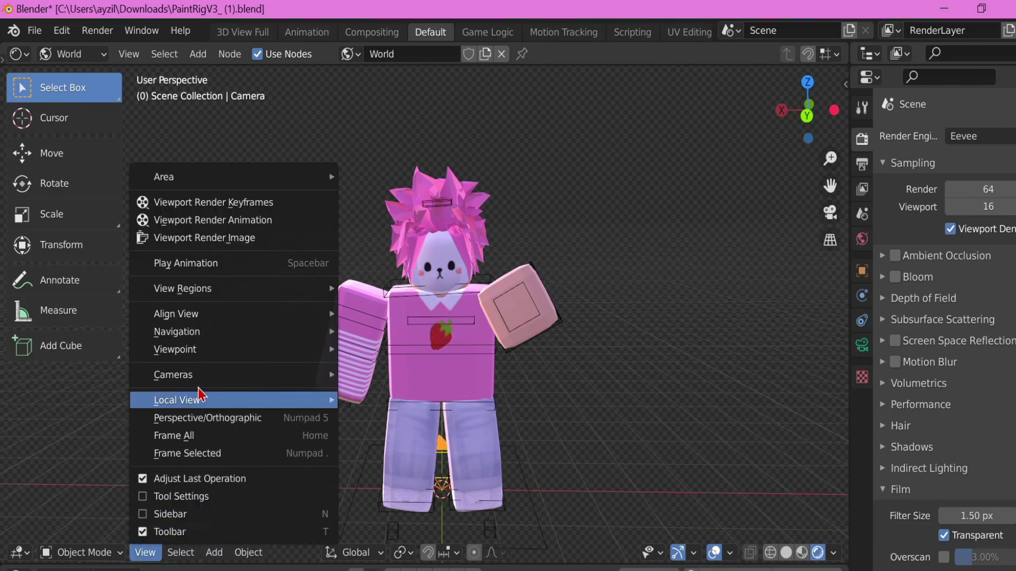
{"action": "mouse_move", "coordinate": [256, 374]}
{"action": "left_click", "coordinate": [418, 394]}
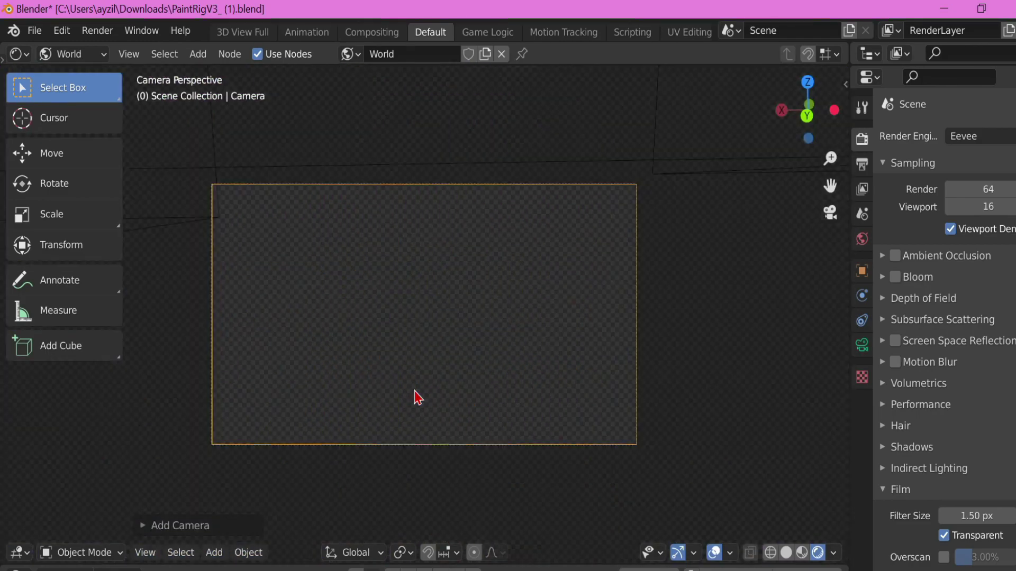
Step: Set the output resolution's X value to 1080 px for a square frame
{"action": "left_click", "coordinate": [862, 164]}
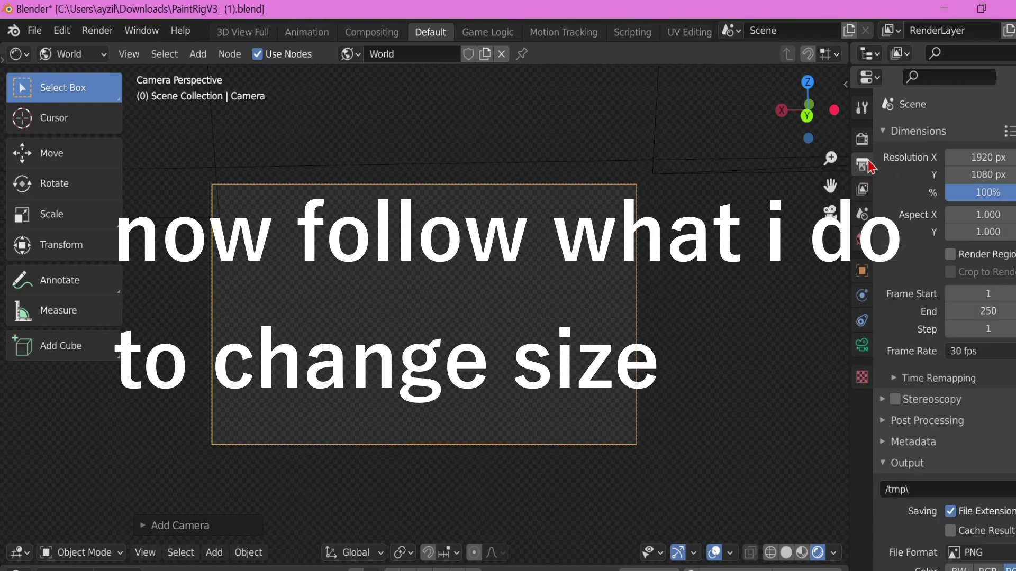
{"action": "left_click", "coordinate": [981, 158]}
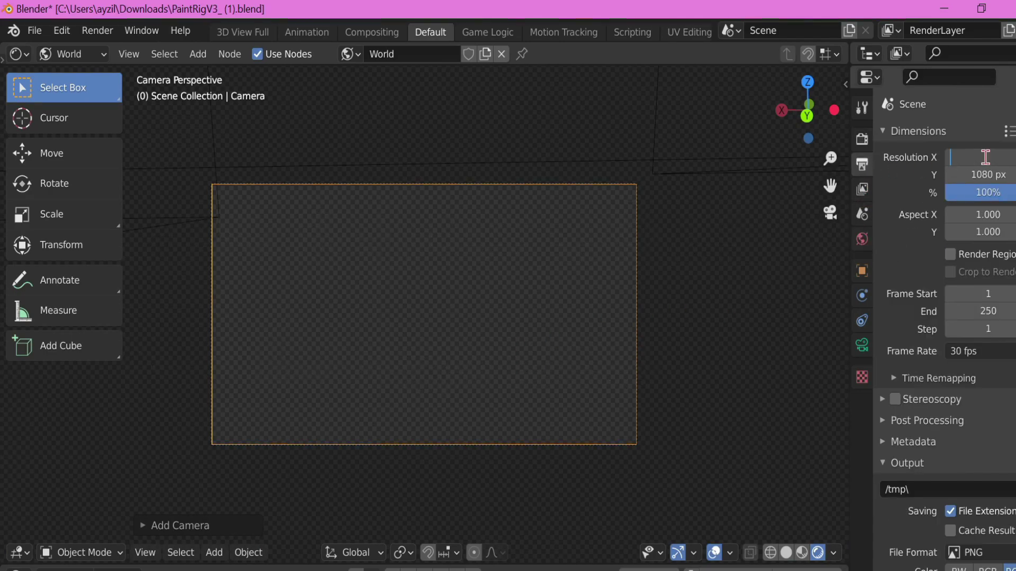
{"action": "key", "text": "Return"}
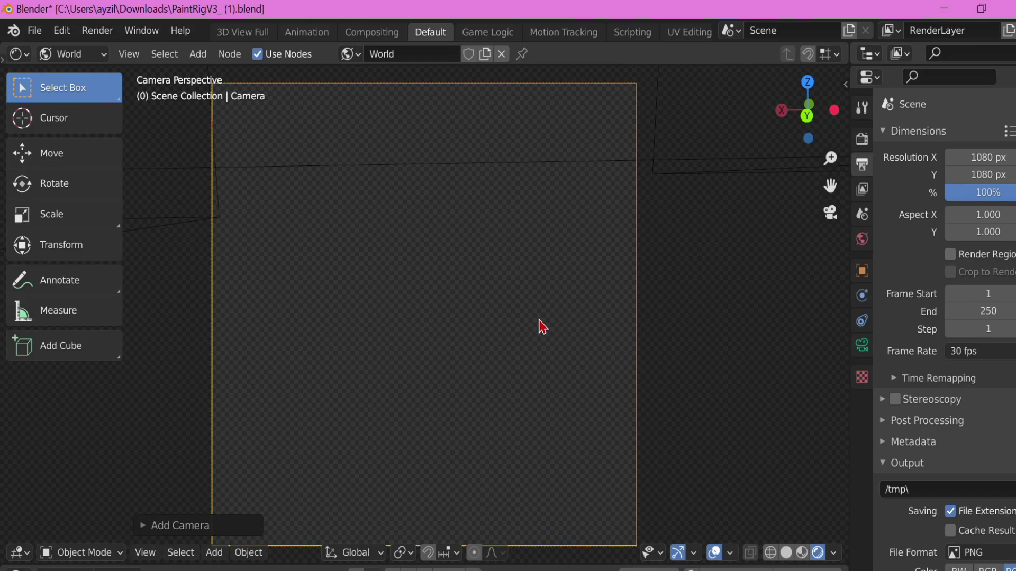
Step: Fly the camera back and up until the whole posed character fits inside the camera frame
{"action": "key", "text": "s"}
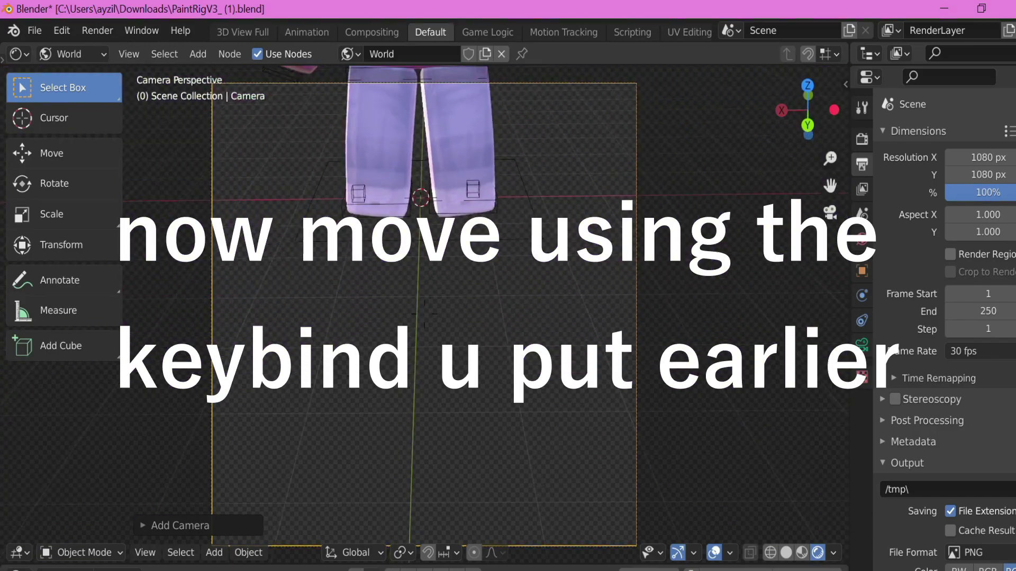
{"action": "key", "text": "s"}
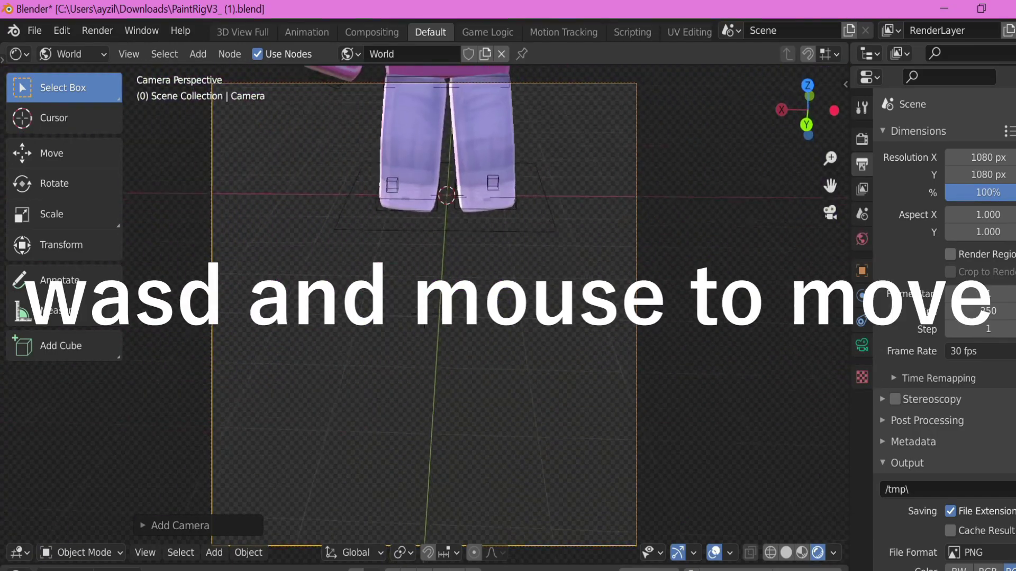
{"action": "key", "text": "w"}
{"action": "key", "text": "s"}
{"action": "key", "text": "w"}
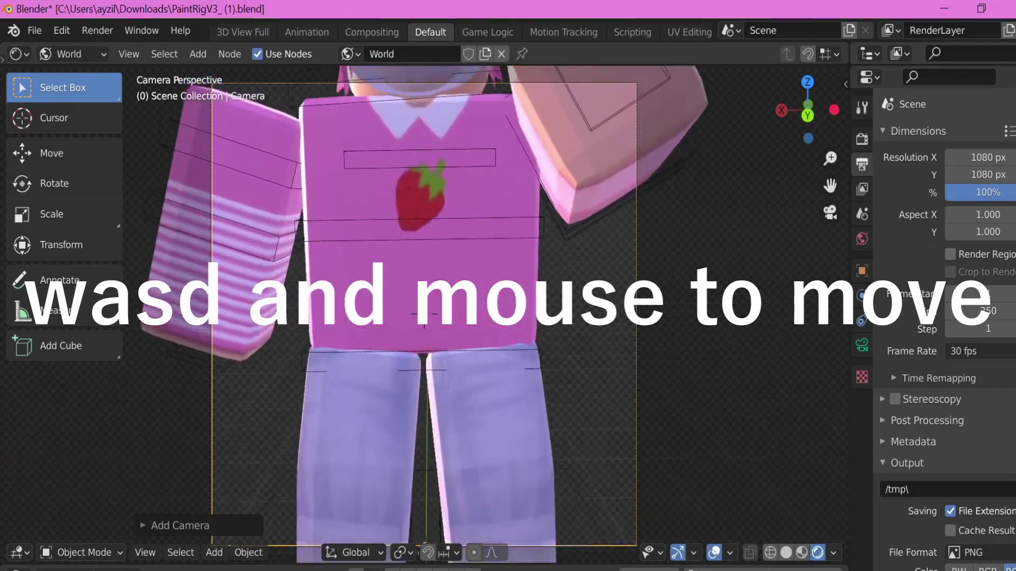
{"action": "key", "text": "s"}
{"action": "key", "text": "s"}
{"action": "key", "text": "w"}
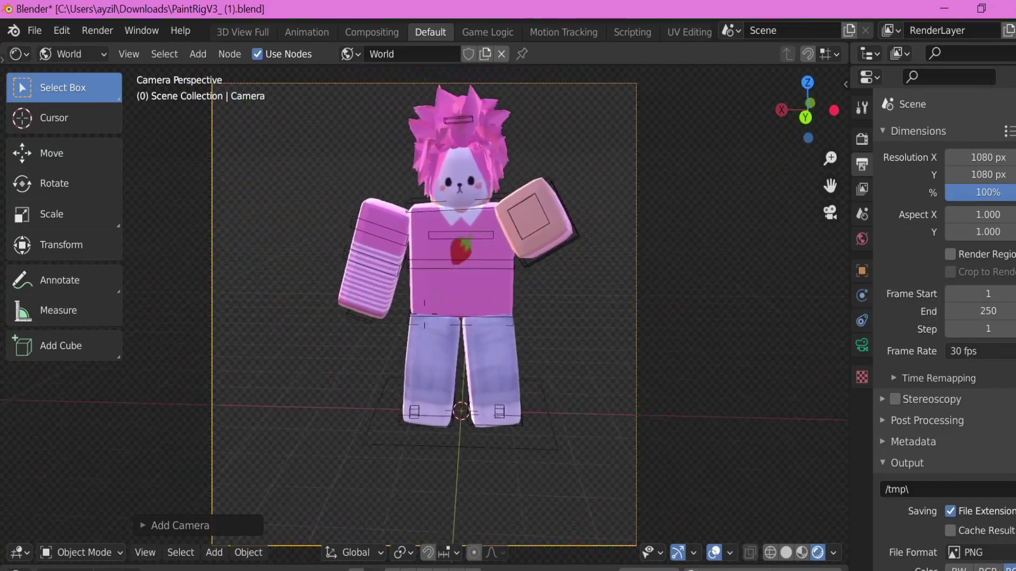
{"action": "key", "text": "s"}
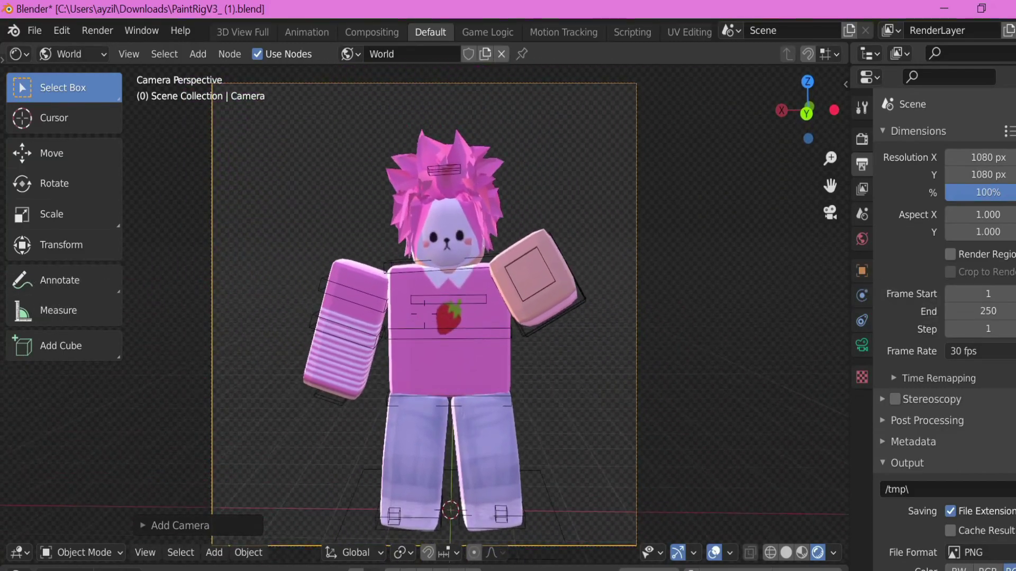
{"action": "key", "text": "s"}
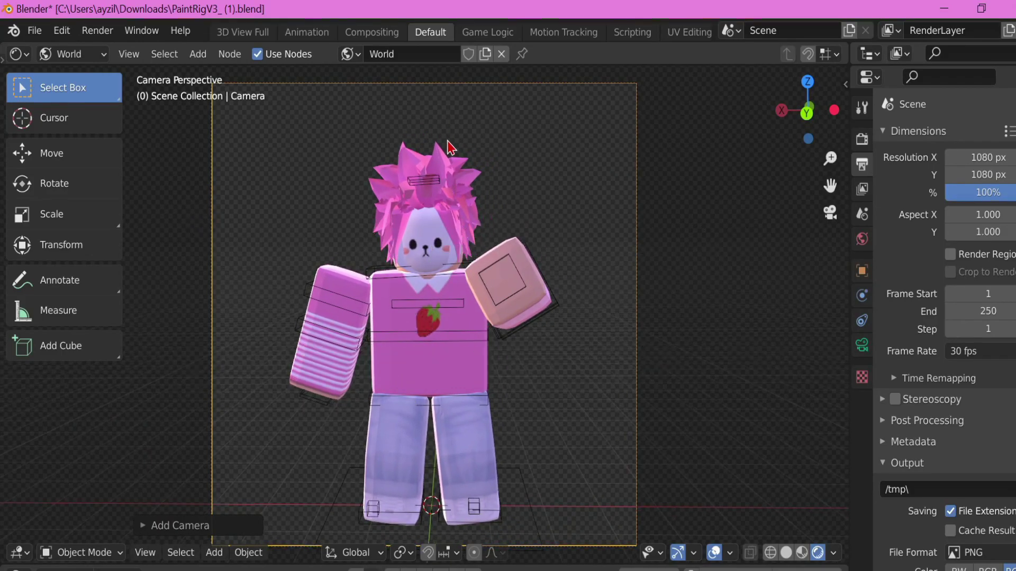
Step: Set the hair accessory material's Metallic to 0.2 and Roughness to 0
{"action": "left_click", "coordinate": [421, 185]}
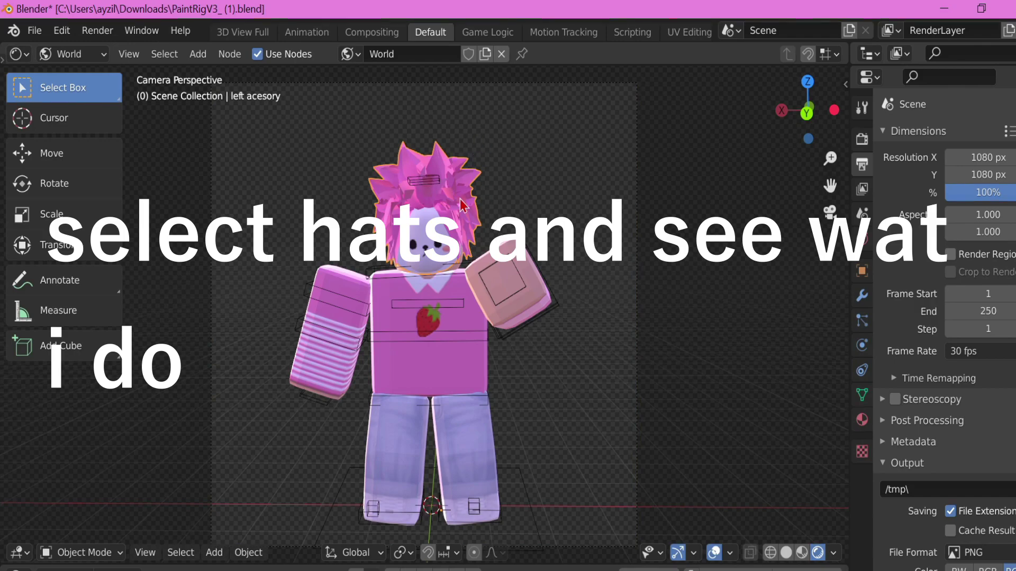
{"action": "left_click", "coordinate": [862, 420]}
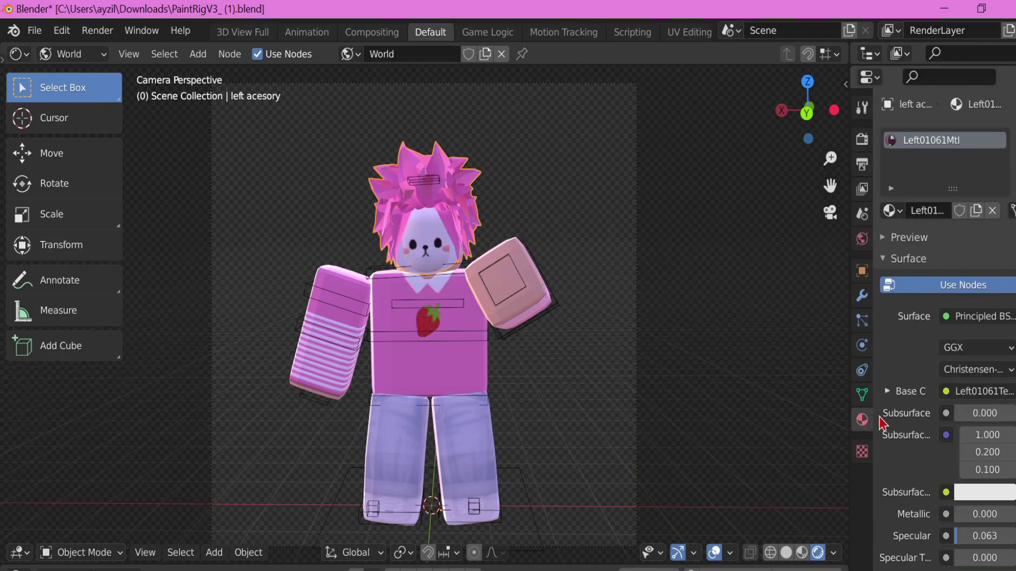
{"action": "scroll", "coordinate": [954, 458], "scroll_direction": "down", "scroll_amount": 2}
{"action": "double_click", "coordinate": [982, 468]}
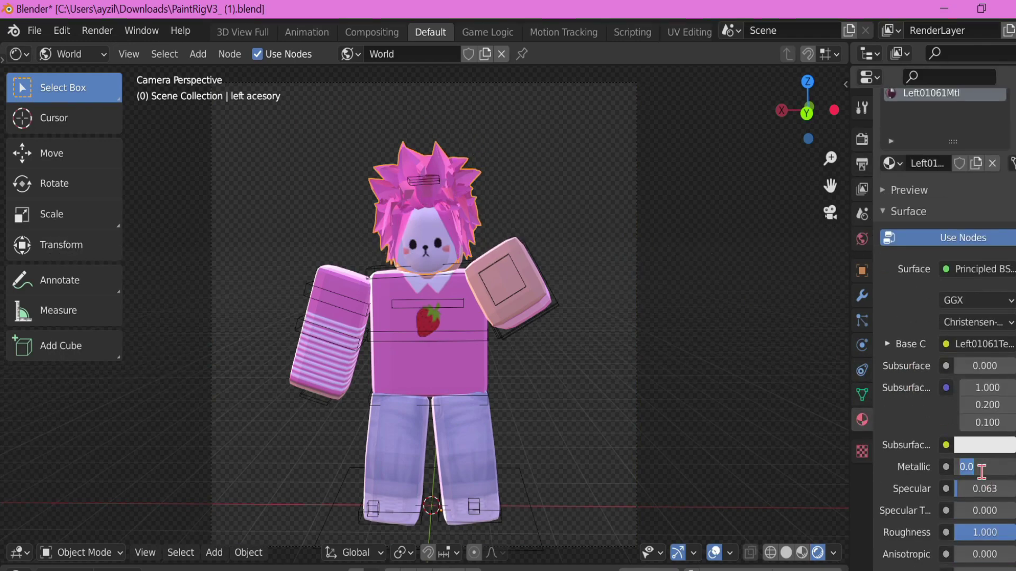
{"action": "type", "text": "0.2"}
{"action": "key", "text": "Return"}
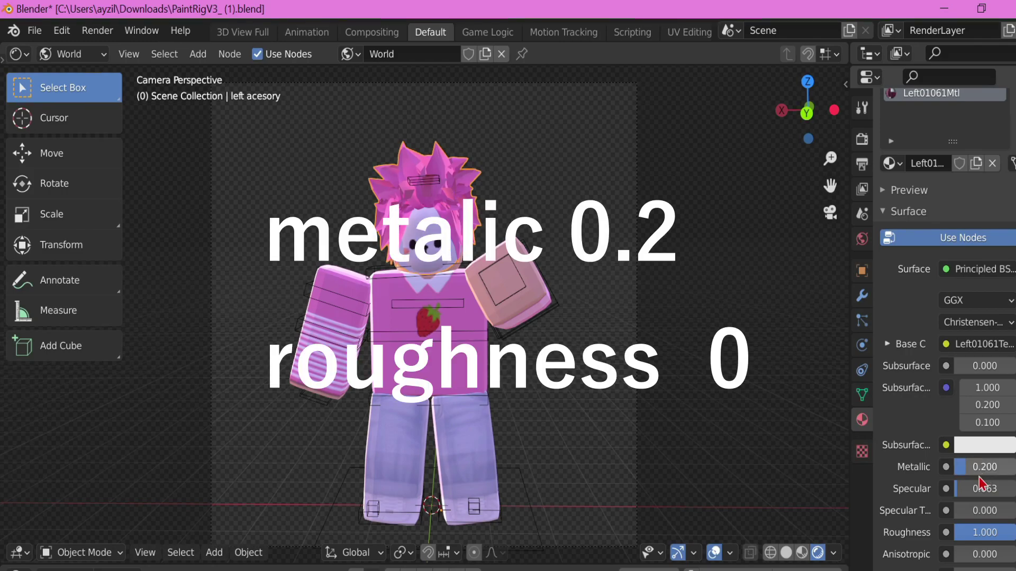
{"action": "double_click", "coordinate": [984, 532]}
{"action": "type", "text": "0"}
{"action": "key", "text": "Return"}
Step: Select the head mesh beneath the overlapping rig controls and set its material's Metallic to 0.2
{"action": "left_click", "coordinate": [455, 271]}
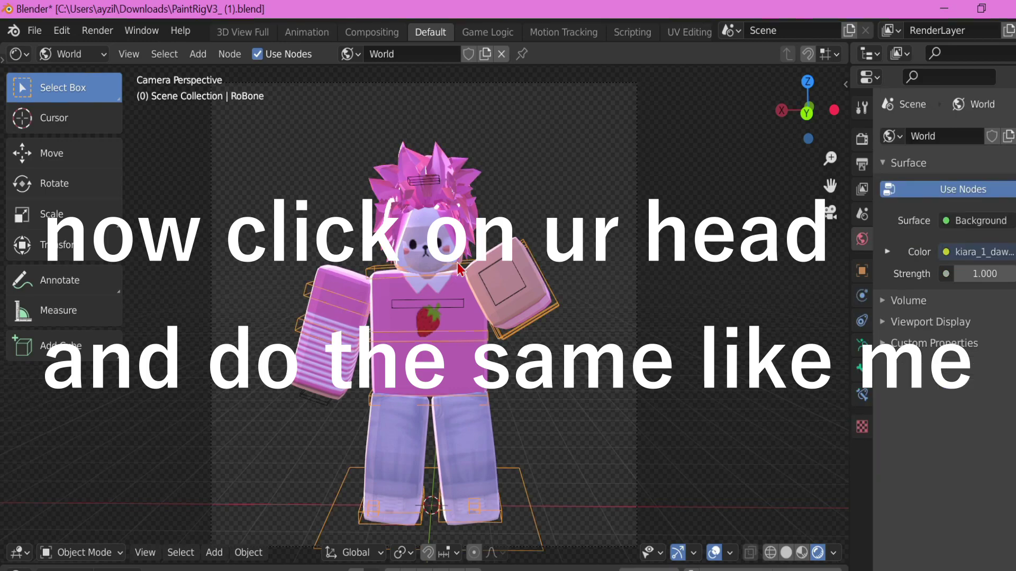
{"action": "left_click", "coordinate": [458, 268]}
{"action": "left_click", "coordinate": [458, 269]}
{"action": "left_click", "coordinate": [458, 269]}
{"action": "left_click", "coordinate": [458, 269]}
{"action": "left_click", "coordinate": [459, 269]}
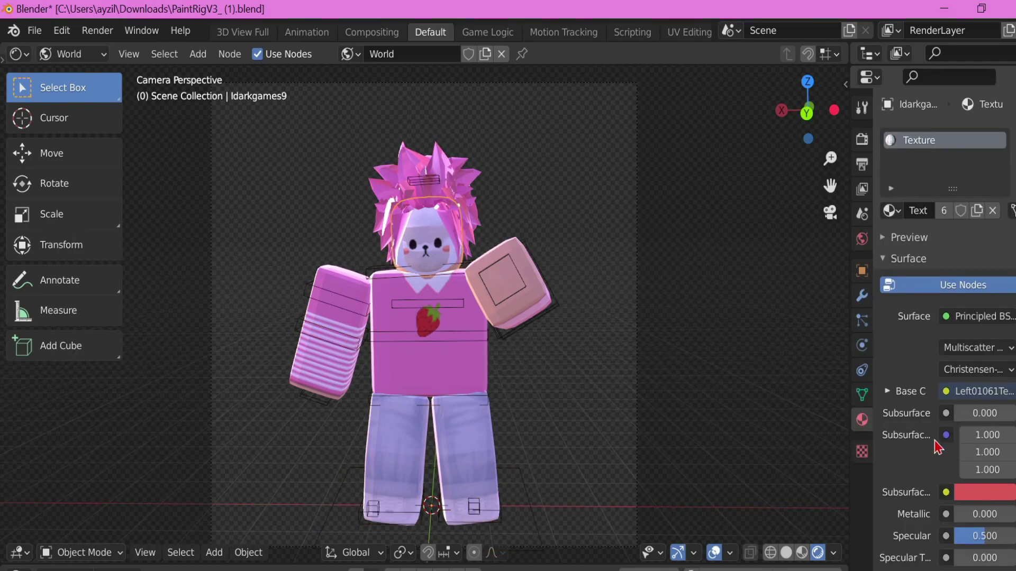
{"action": "left_click", "coordinate": [985, 514]}
{"action": "type", "text": "0.2"}
{"action": "key", "text": "Return"}
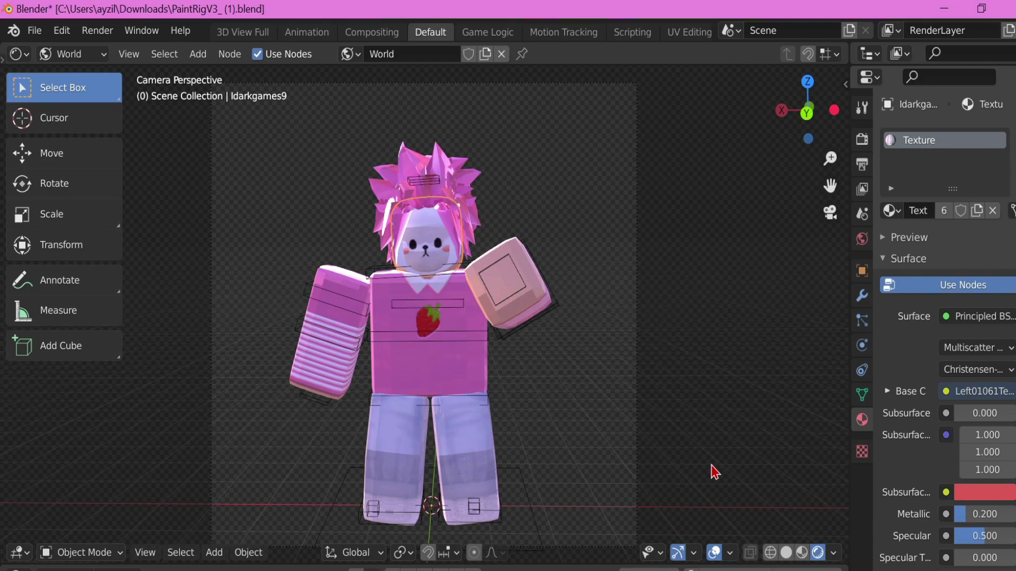
Step: Switch the render engine to Cycles and enable denoising for the viewport
{"action": "left_click", "coordinate": [861, 139]}
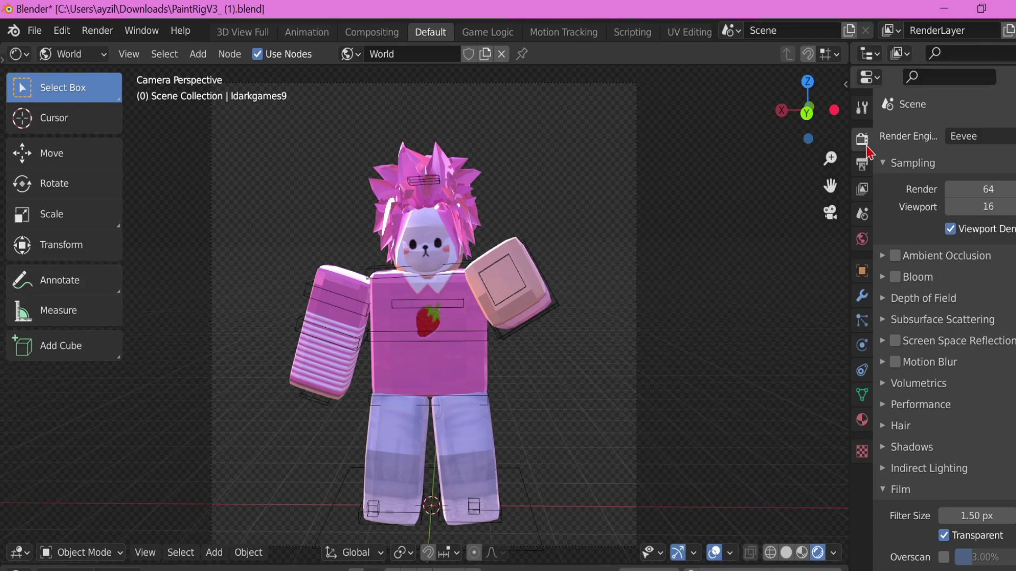
{"action": "left_click", "coordinate": [968, 137]}
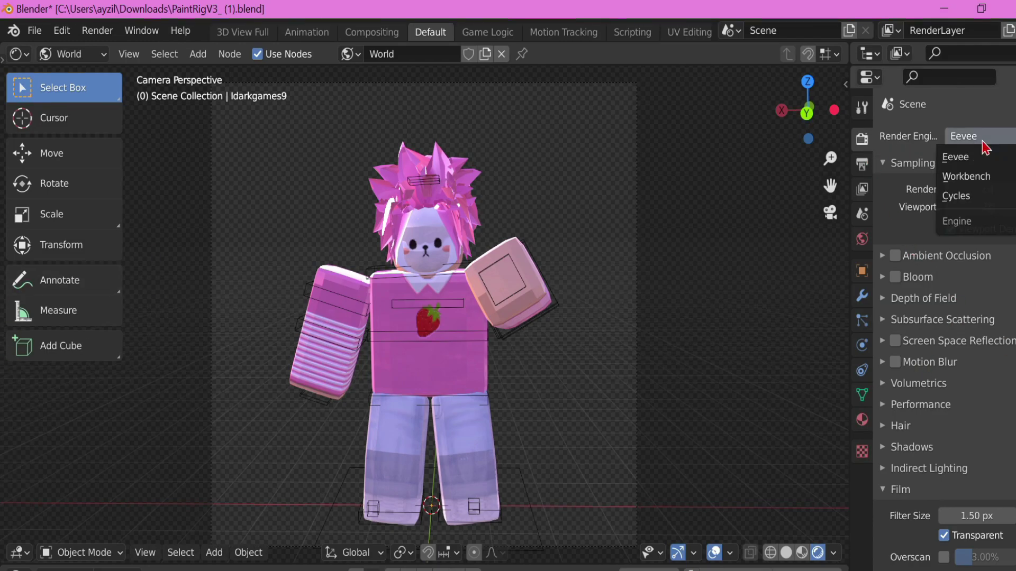
{"action": "left_click", "coordinate": [951, 197]}
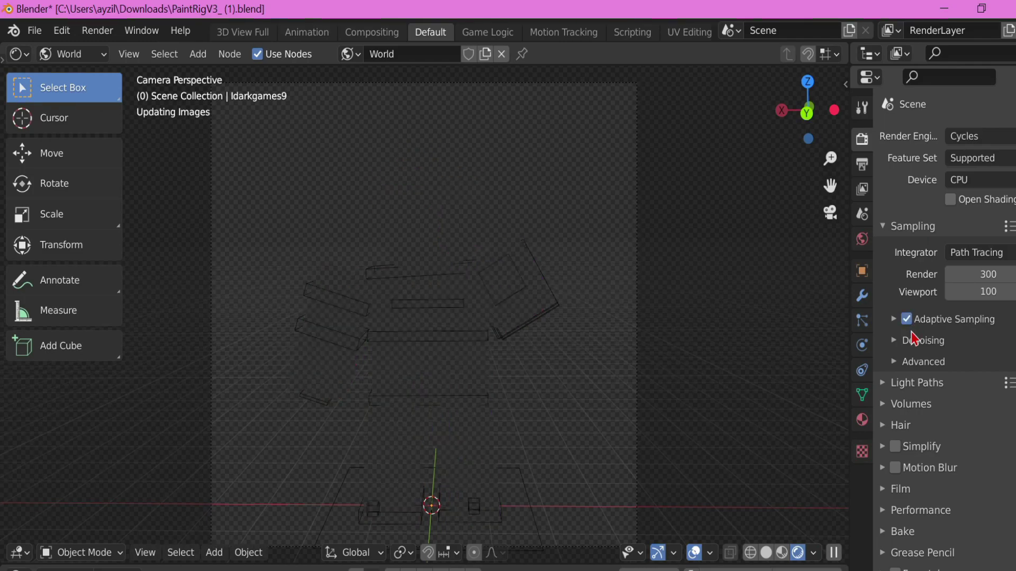
{"action": "left_click", "coordinate": [915, 340]}
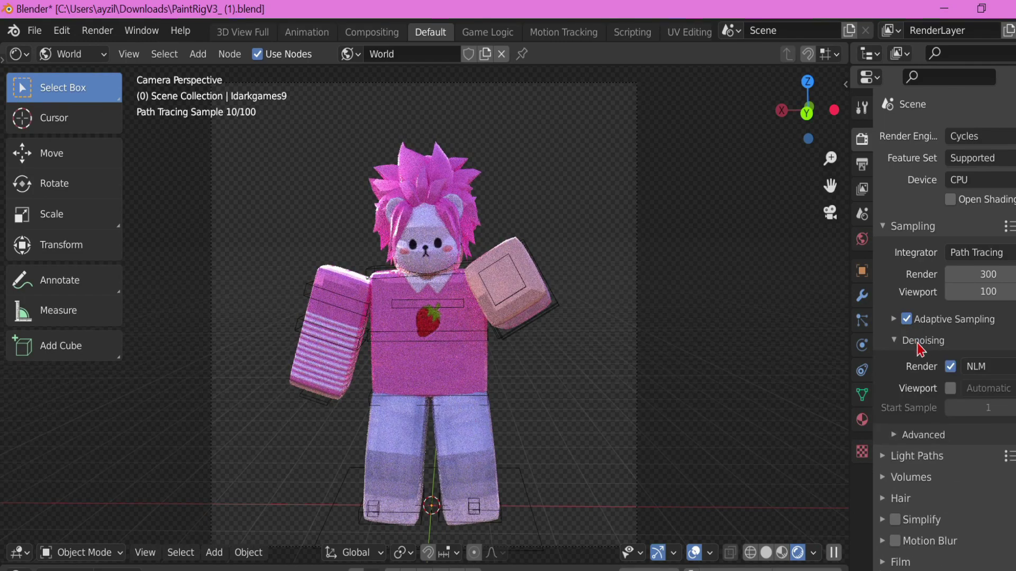
{"action": "left_click", "coordinate": [950, 390]}
Step: Enable Simplify and turn on Transparent Glass in the film transparency settings
{"action": "scroll", "coordinate": [899, 418], "scroll_direction": "down", "scroll_amount": 3}
{"action": "left_click", "coordinate": [895, 460]}
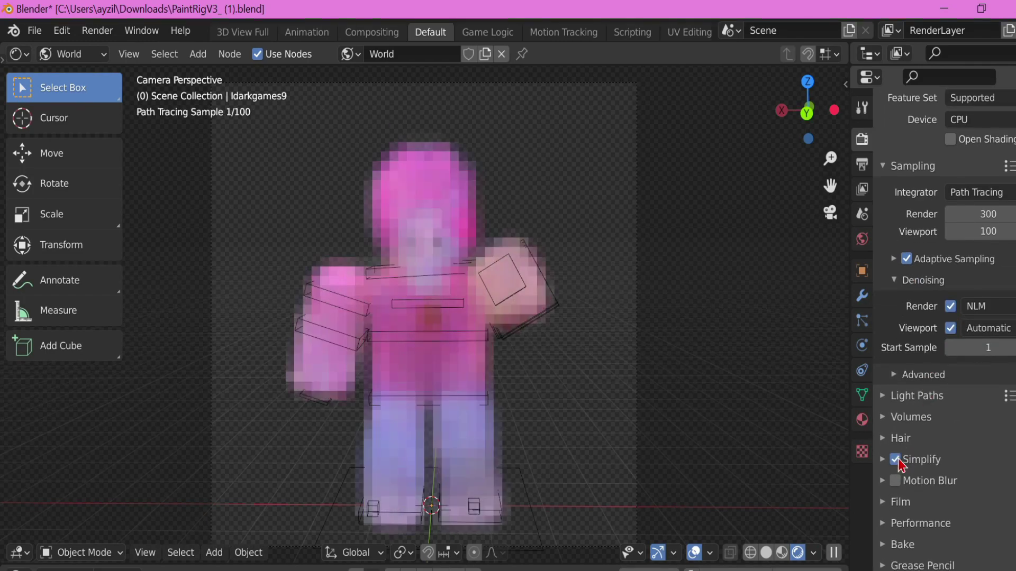
{"action": "left_click", "coordinate": [900, 502]}
{"action": "scroll", "coordinate": [944, 522], "scroll_direction": "down", "scroll_amount": 4}
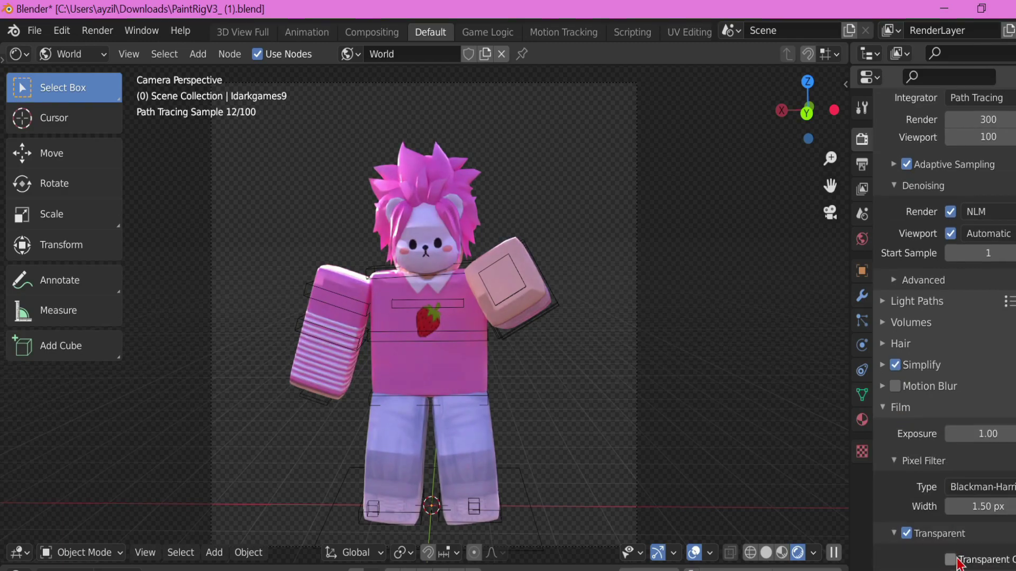
{"action": "left_click", "coordinate": [959, 560]}
Step: Render the still image of the posed character and maximize the render result window
{"action": "left_click", "coordinate": [99, 30]}
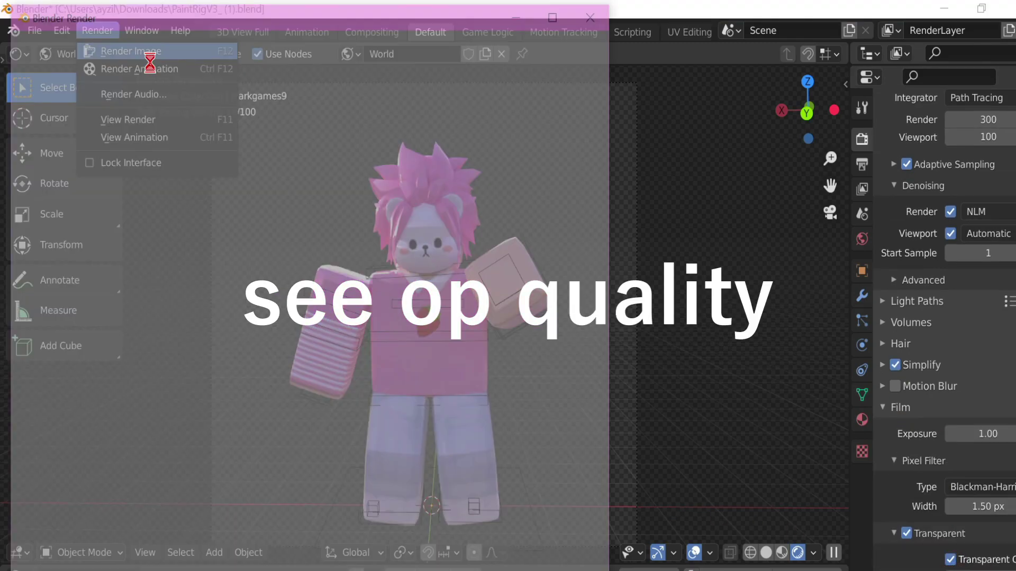
{"action": "left_click", "coordinate": [133, 52]}
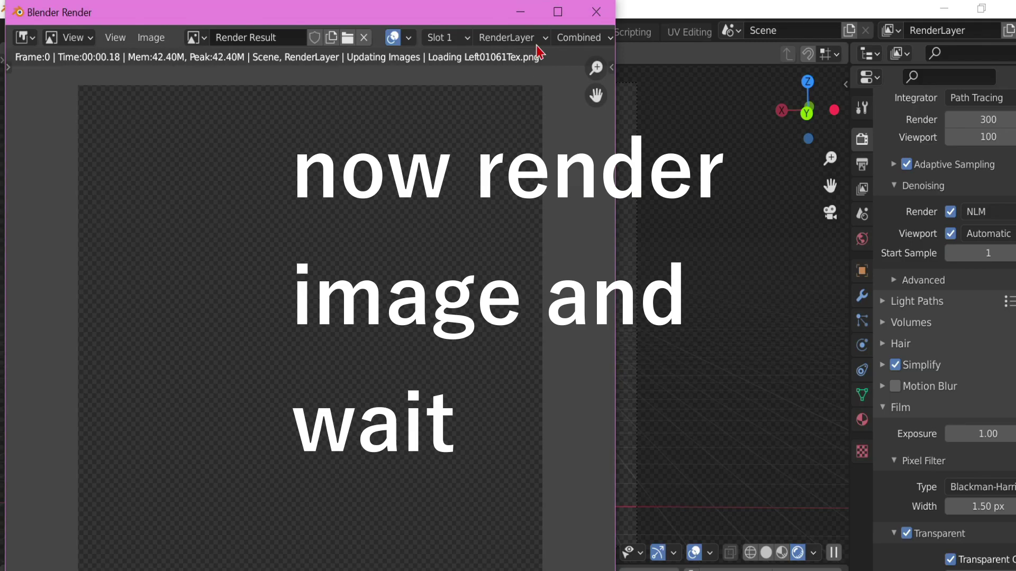
{"action": "left_click", "coordinate": [558, 12]}
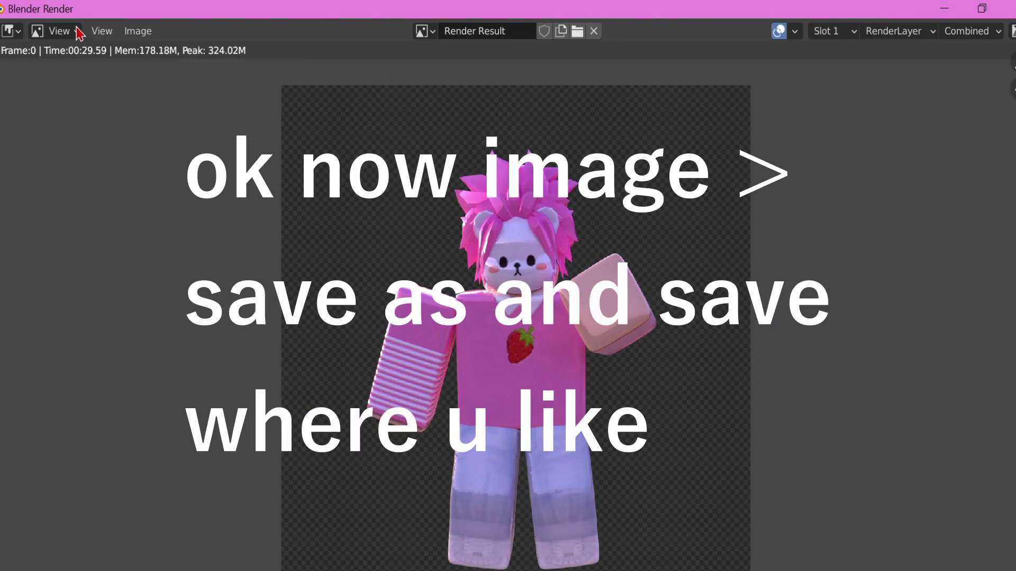
Step: Save the rendered image as a PNG under the Desktop folder on the Data (D:) drive
{"action": "left_click", "coordinate": [139, 32]}
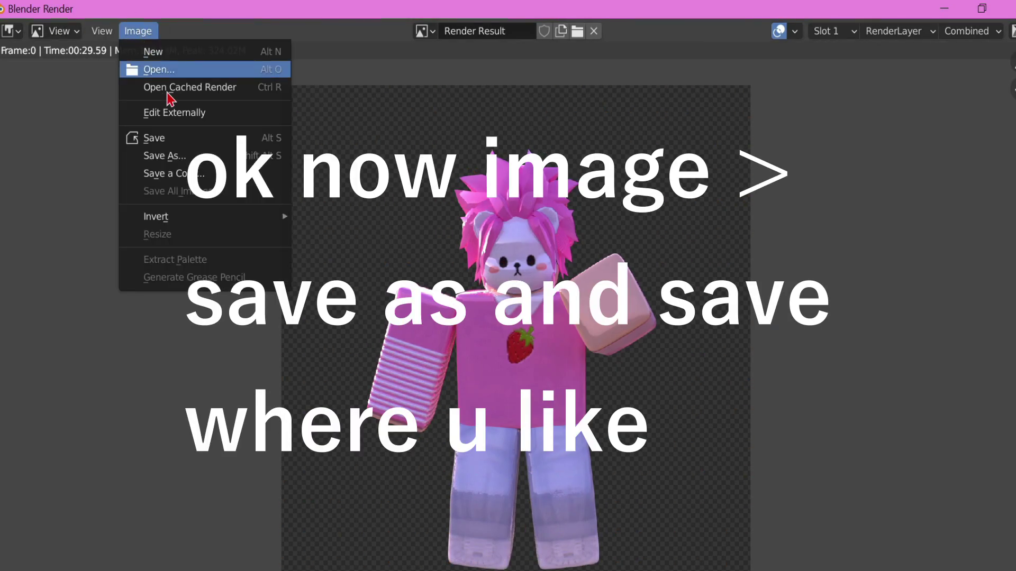
{"action": "left_click", "coordinate": [186, 156]}
{"action": "left_click", "coordinate": [147, 149]}
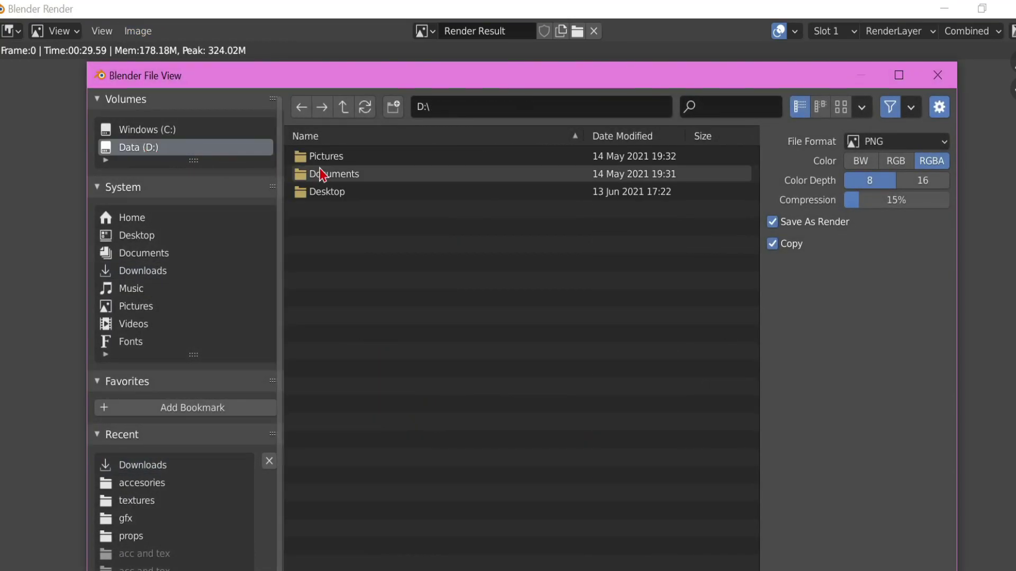
{"action": "double_click", "coordinate": [368, 191]}
{"action": "double_click", "coordinate": [324, 333]}
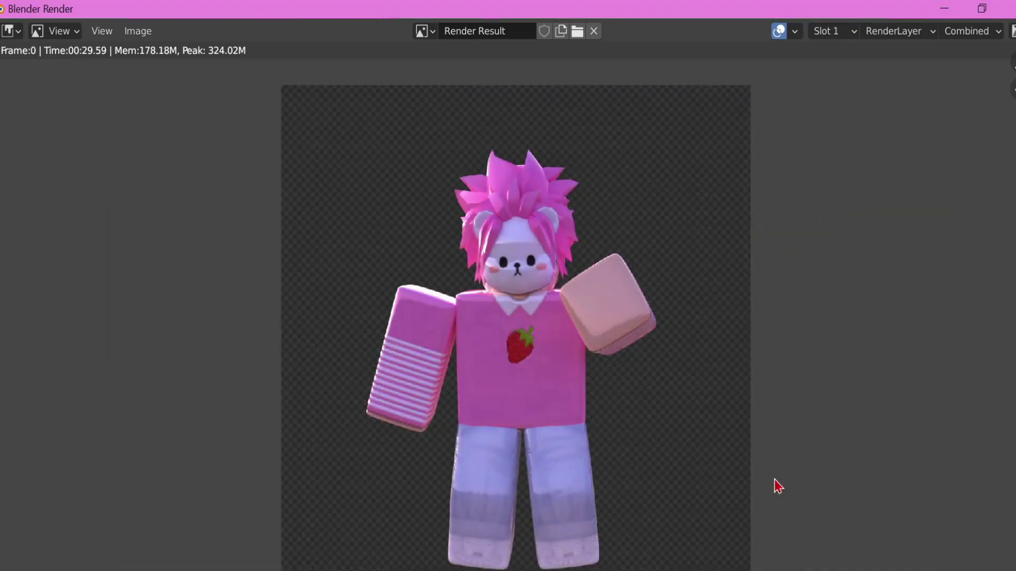
{"action": "left_click", "coordinate": [938, 75]}
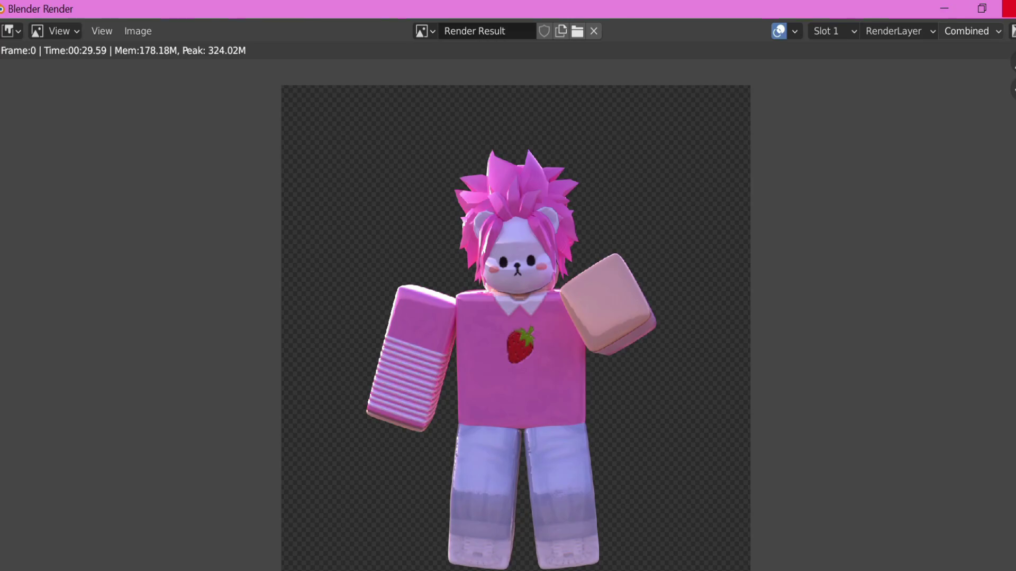
Step: Close the render window and quit Blender without saving the changes to the blend file
{"action": "left_click", "coordinate": [1008, 9]}
{"action": "left_click", "coordinate": [1008, 8]}
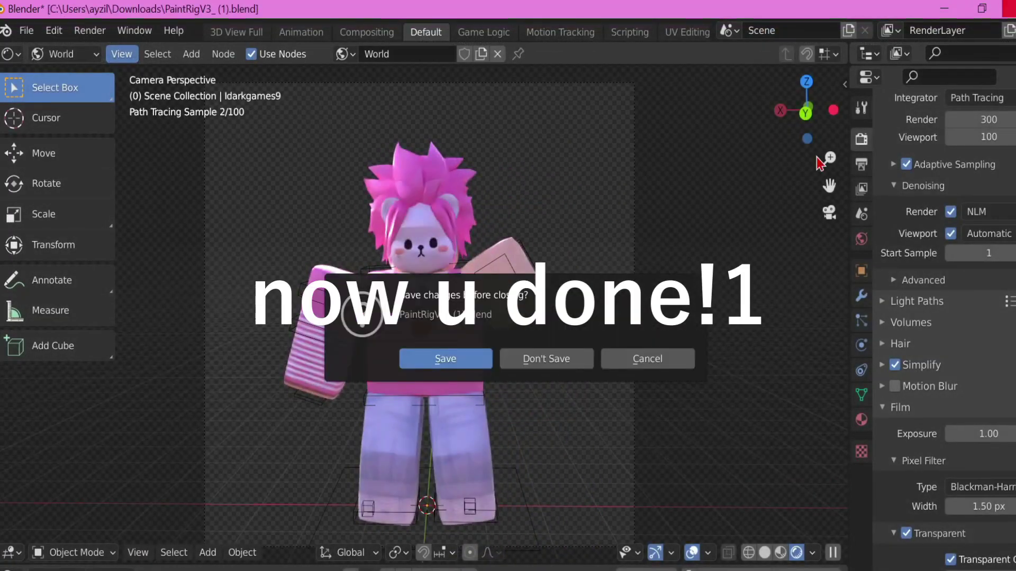
{"action": "left_click", "coordinate": [553, 359]}
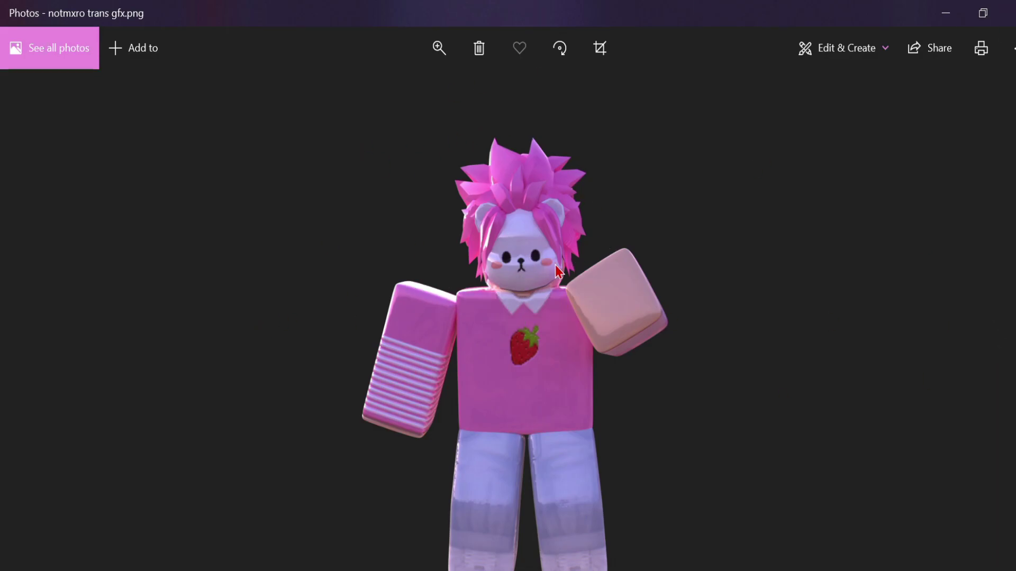
Step: Close the rendered picture in Photos and switch to OBS
{"action": "left_click", "coordinate": [1008, 12]}
{"action": "left_click", "coordinate": [958, 117]}
{"action": "key", "text": "alt+Tab"}
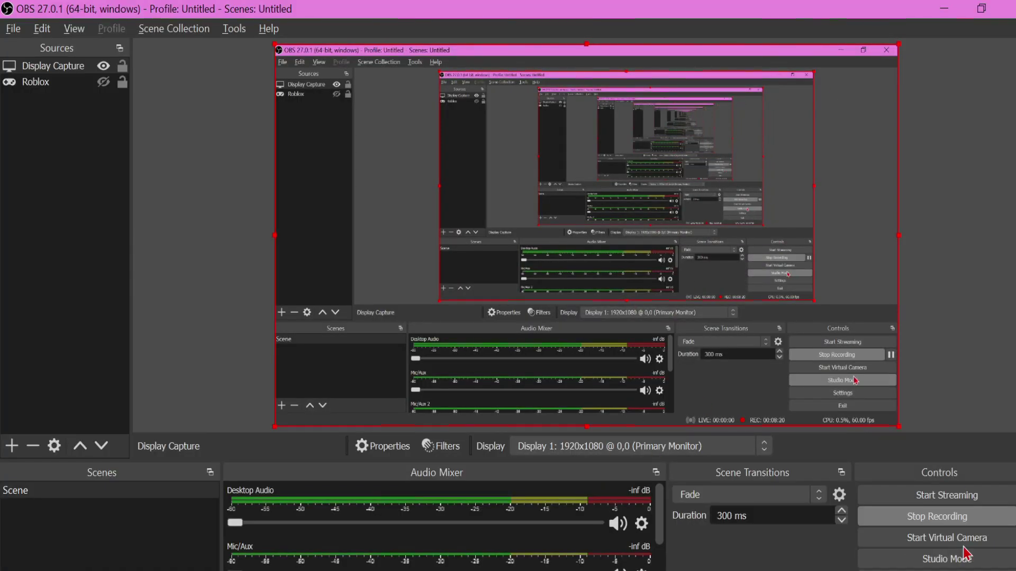